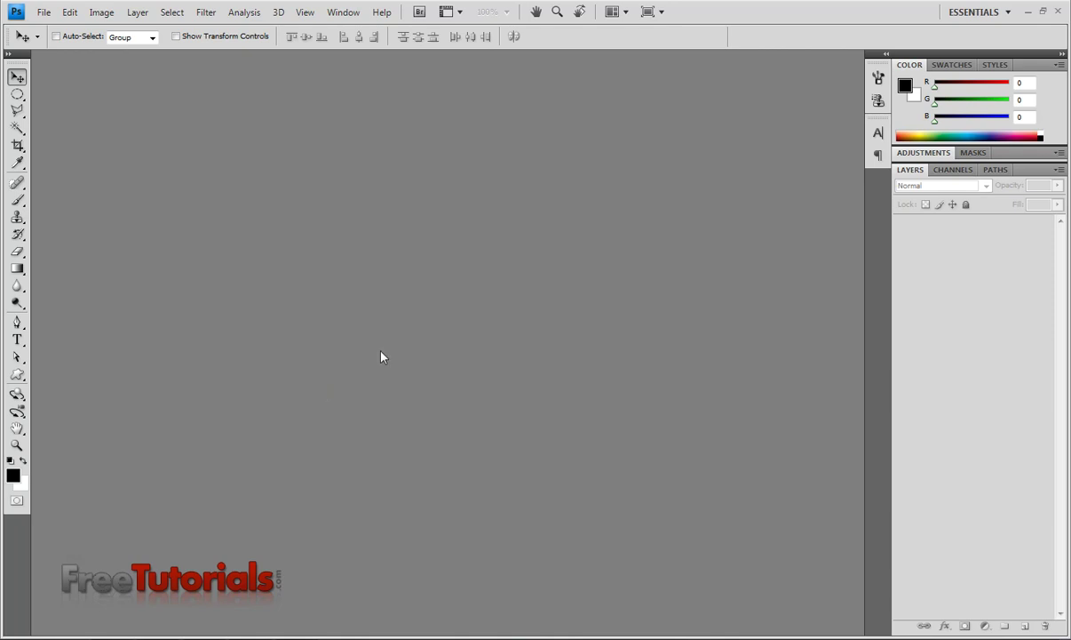
Create a new document 600 pixels wide by 300 pixels high.
{"action": "left_click", "coordinate": [42, 12]}
{"action": "left_click", "coordinate": [51, 26]}
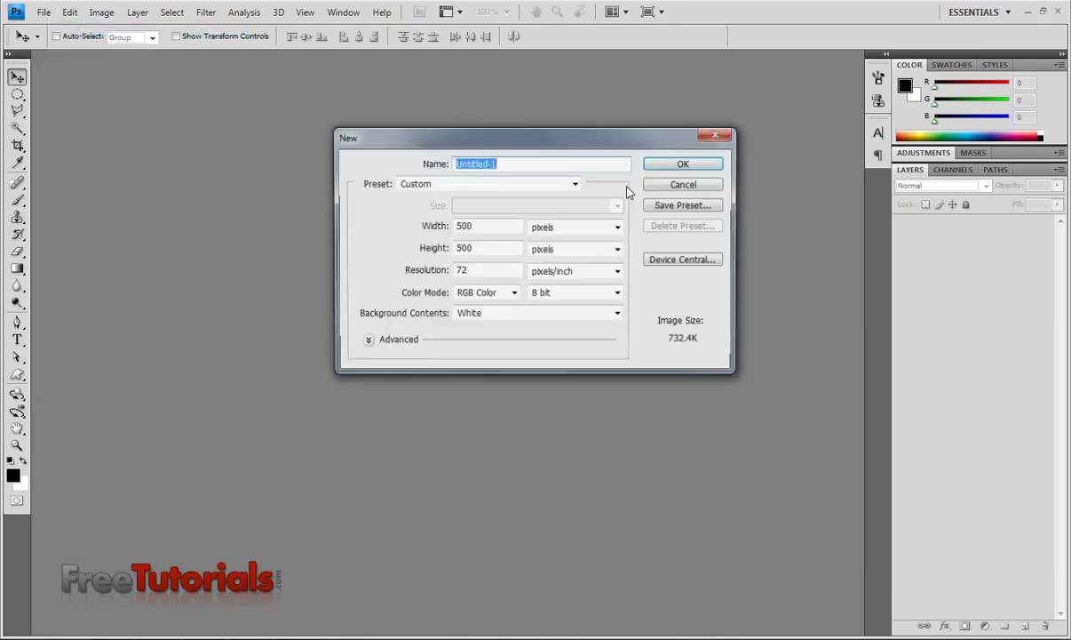
{"action": "left_click_drag", "start_coordinate": [495, 225], "coordinate": [427, 223]}
{"action": "type", "text": "600"}
{"action": "key", "text": "Tab"}
{"action": "type", "text": "300"}
{"action": "key", "text": "Return"}
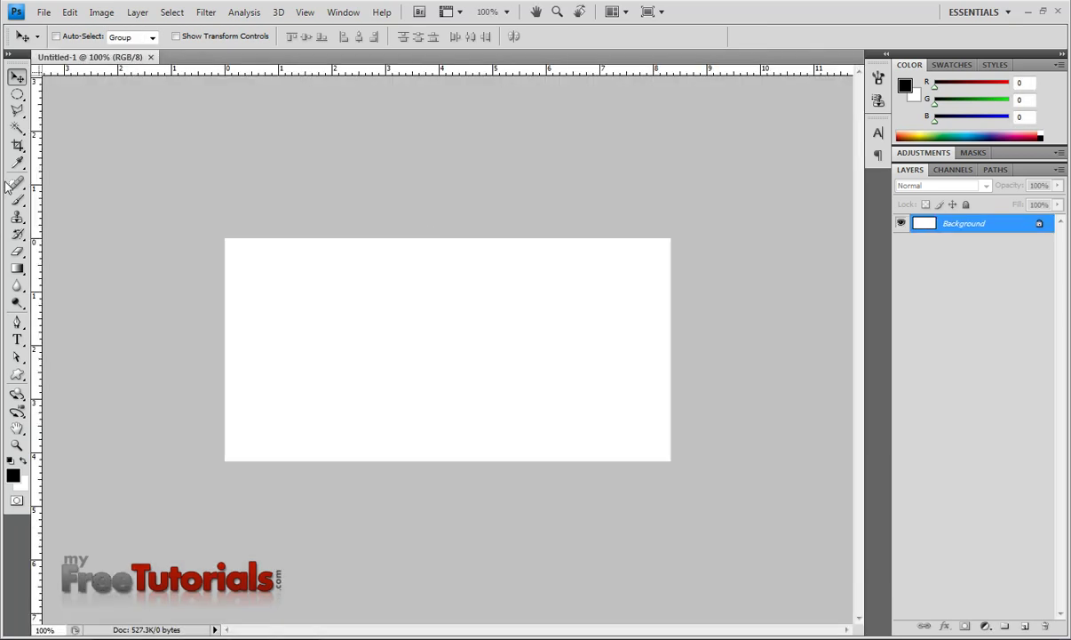
Draw a black rounded-rectangle pill across the middle of the canvas.
{"action": "left_click", "coordinate": [16, 374]}
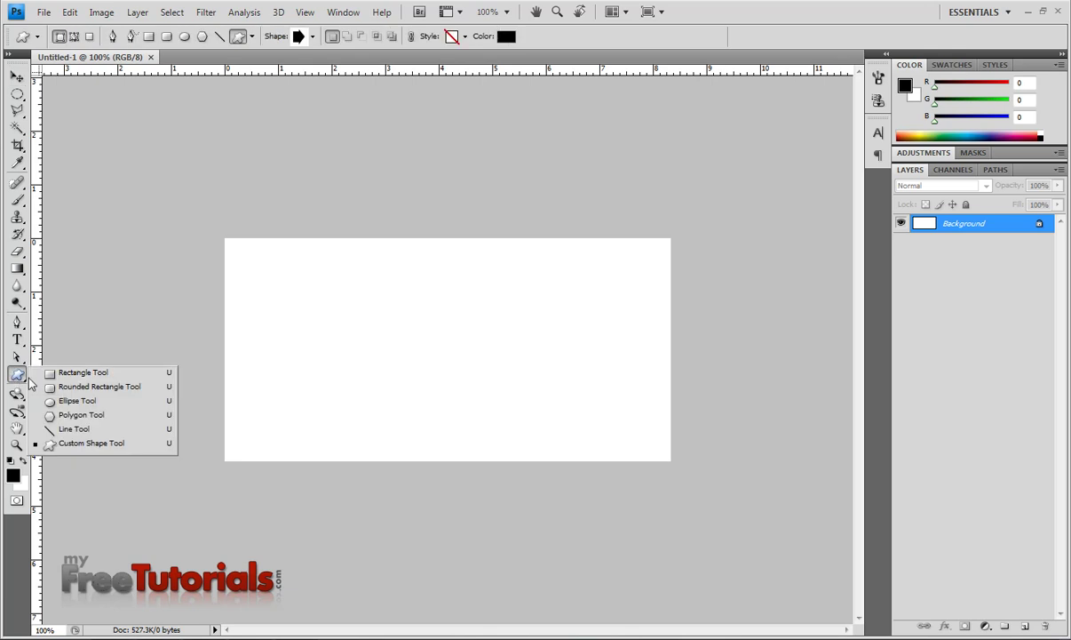
{"action": "left_click", "coordinate": [98, 387]}
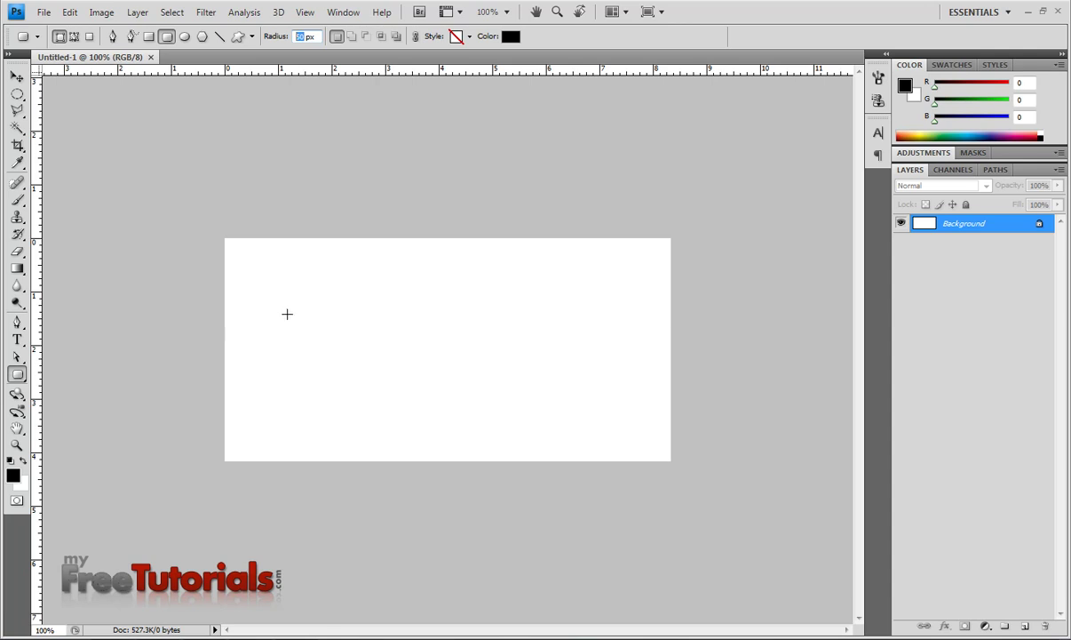
{"action": "left_click_drag", "start_coordinate": [297, 306], "coordinate": [619, 385]}
Shift the pill slightly left, stretch it a little taller, and nudge it up.
{"action": "key", "text": "v"}
{"action": "left_click_drag", "start_coordinate": [519, 374], "coordinate": [488, 376]}
{"action": "key", "text": "ctrl+t"}
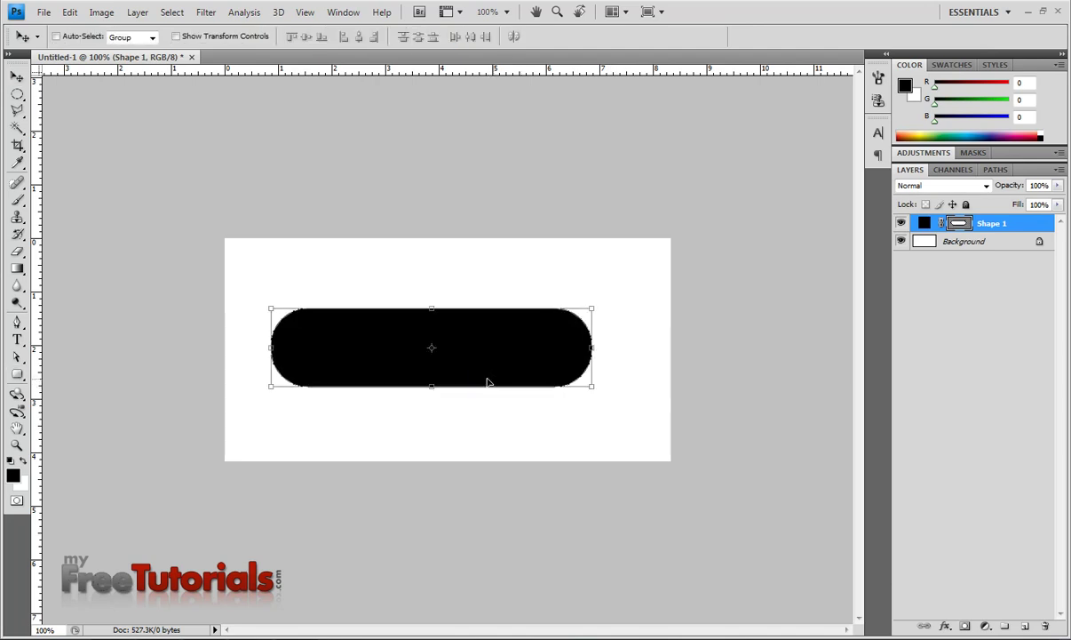
{"action": "left_click_drag", "start_coordinate": [432, 386], "coordinate": [435, 392]}
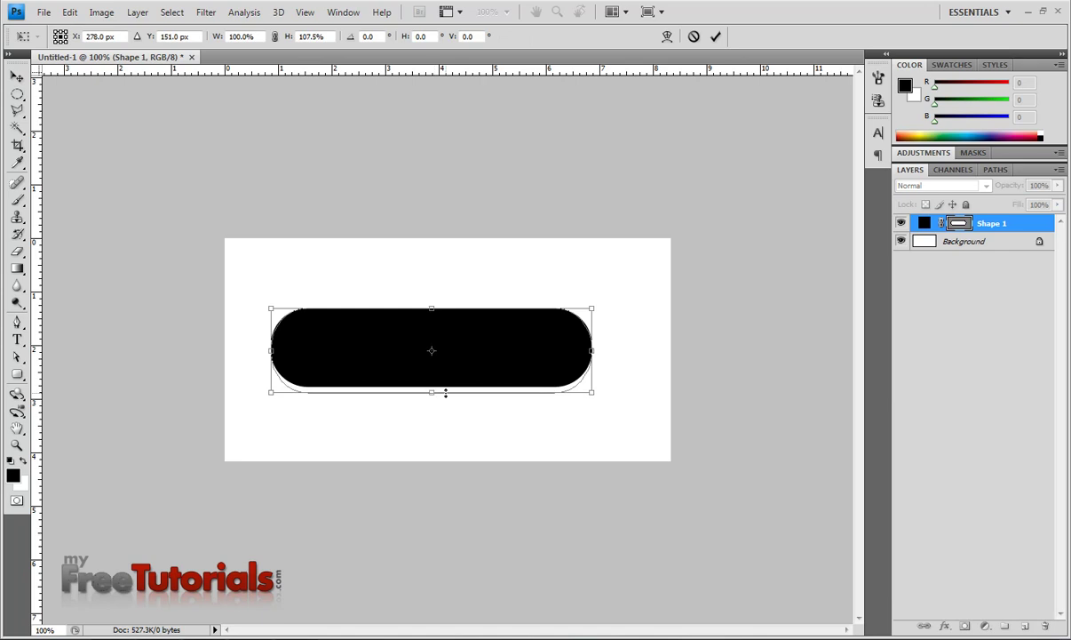
{"action": "key", "text": "Return"}
{"action": "left_click_drag", "start_coordinate": [463, 360], "coordinate": [465, 357]}
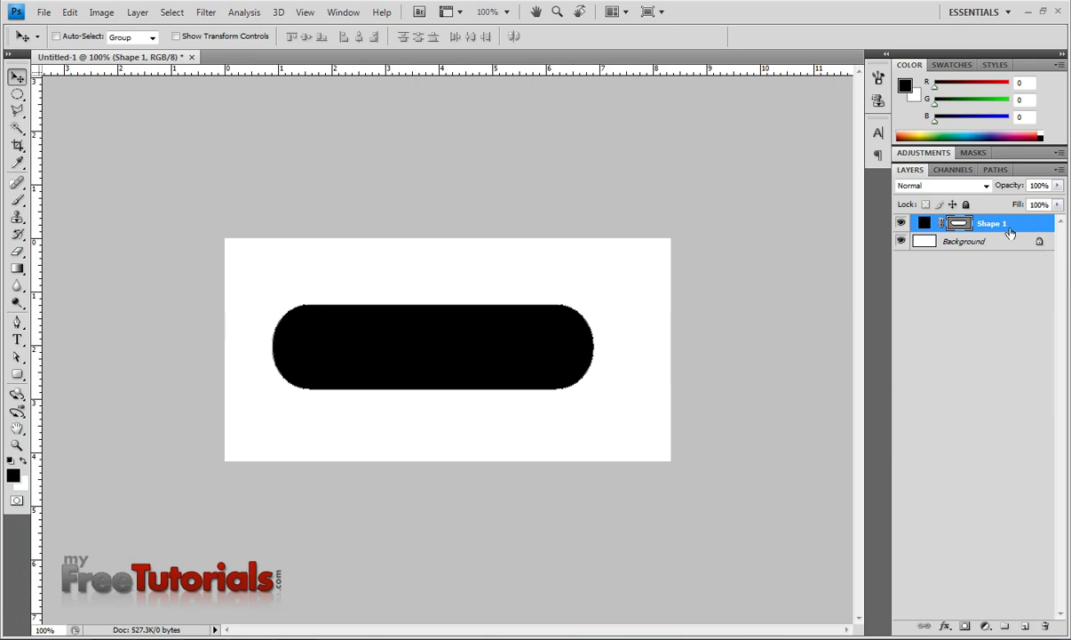
Rasterize Shape 1 and enable Drop Shadow and Gradient Overlay layer styles.
{"action": "right_click", "coordinate": [968, 222]}
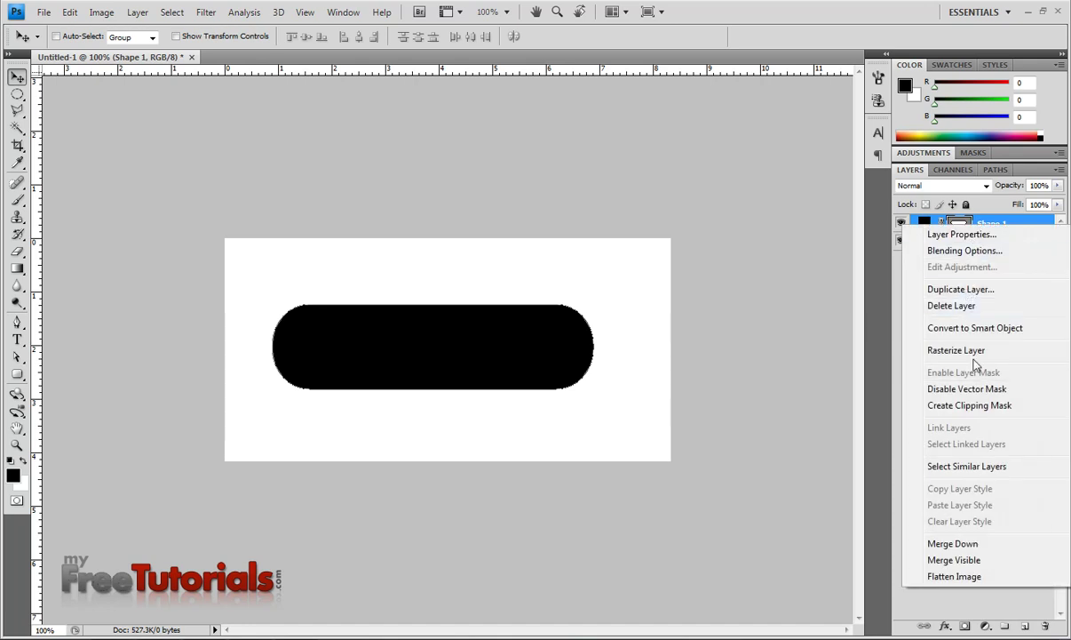
{"action": "left_click", "coordinate": [942, 350]}
{"action": "right_click", "coordinate": [1007, 224]}
{"action": "left_click", "coordinate": [934, 242]}
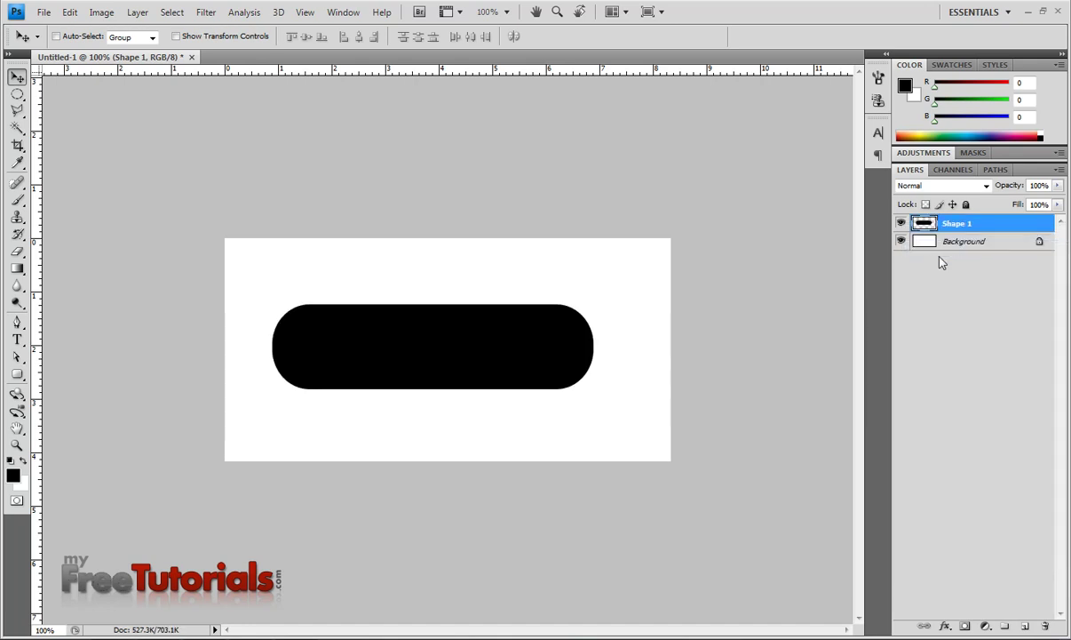
{"action": "left_click", "coordinate": [562, 202]}
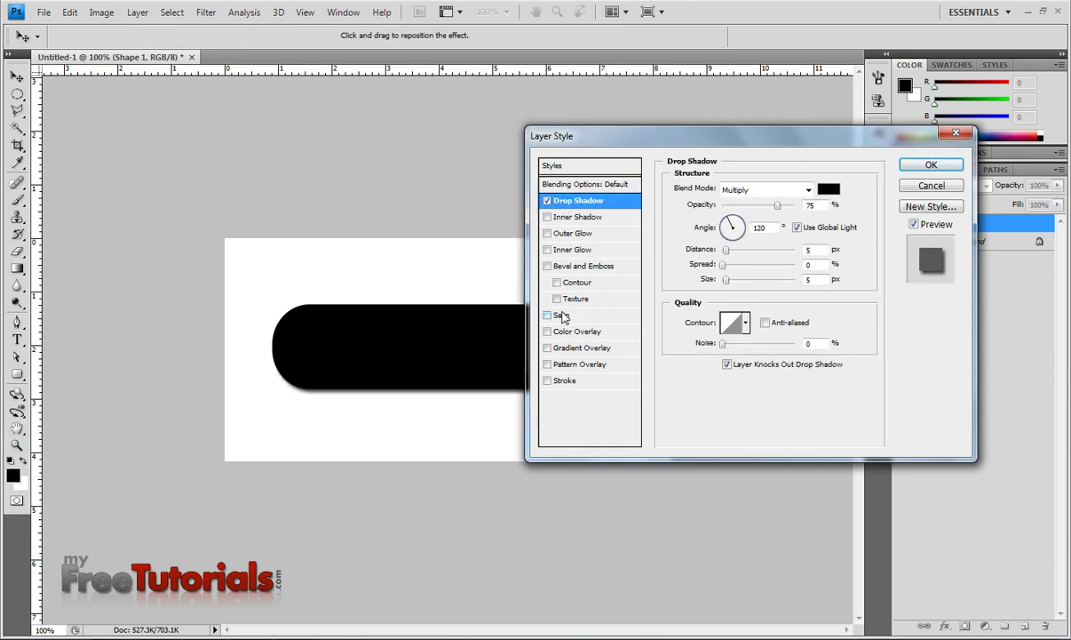
{"action": "left_click", "coordinate": [569, 348]}
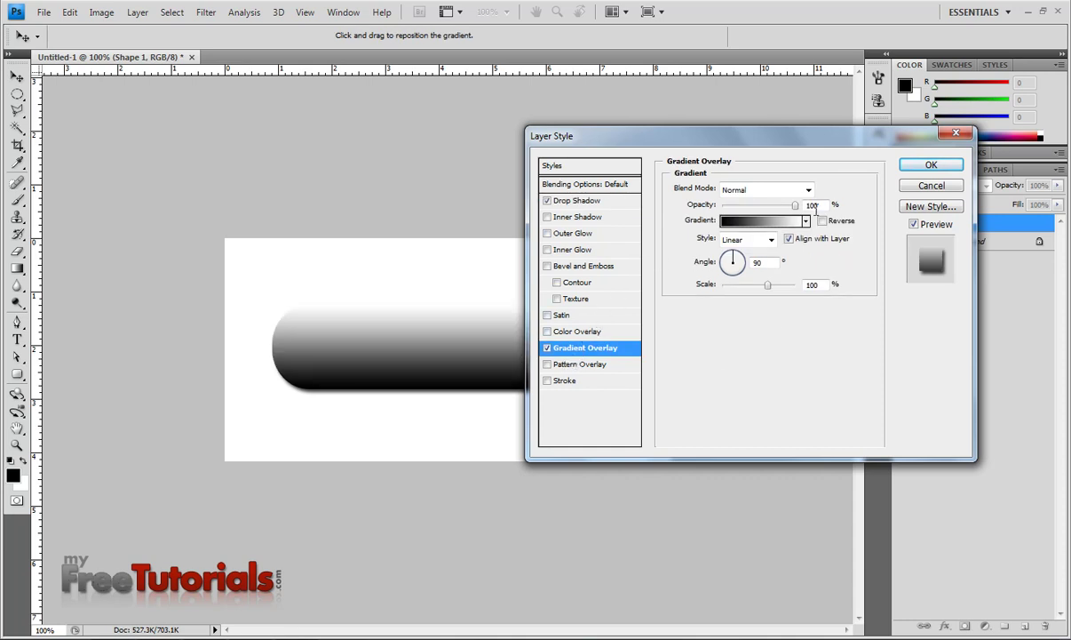
Set the gradient overlay scale to 81% and make the left stop 9e9e9e grey.
{"action": "double_click", "coordinate": [821, 284]}
{"action": "type", "text": "81"}
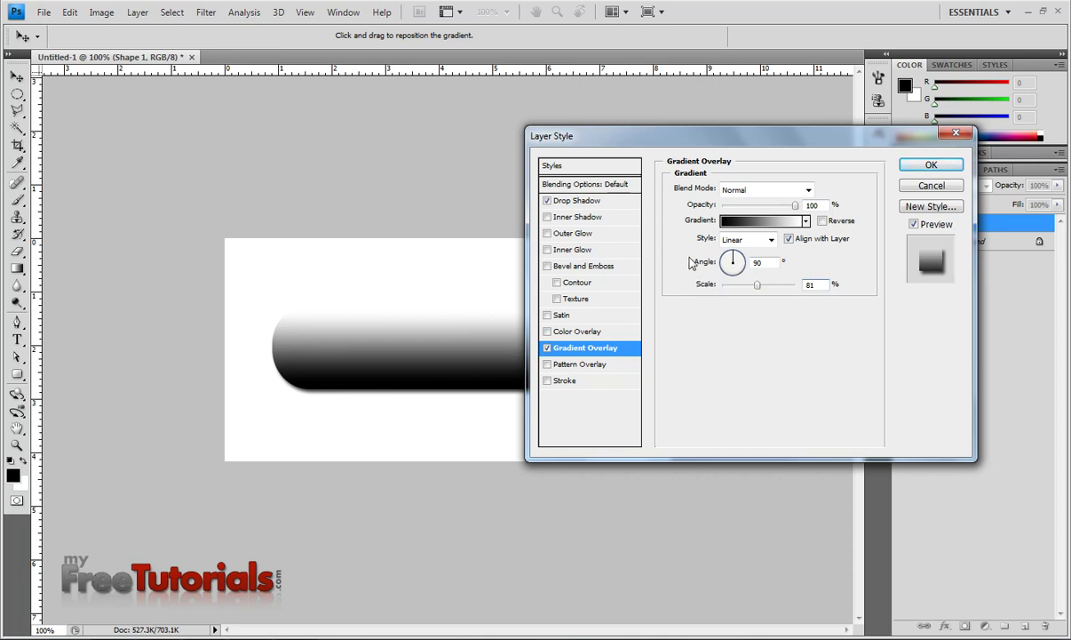
{"action": "left_click", "coordinate": [721, 220]}
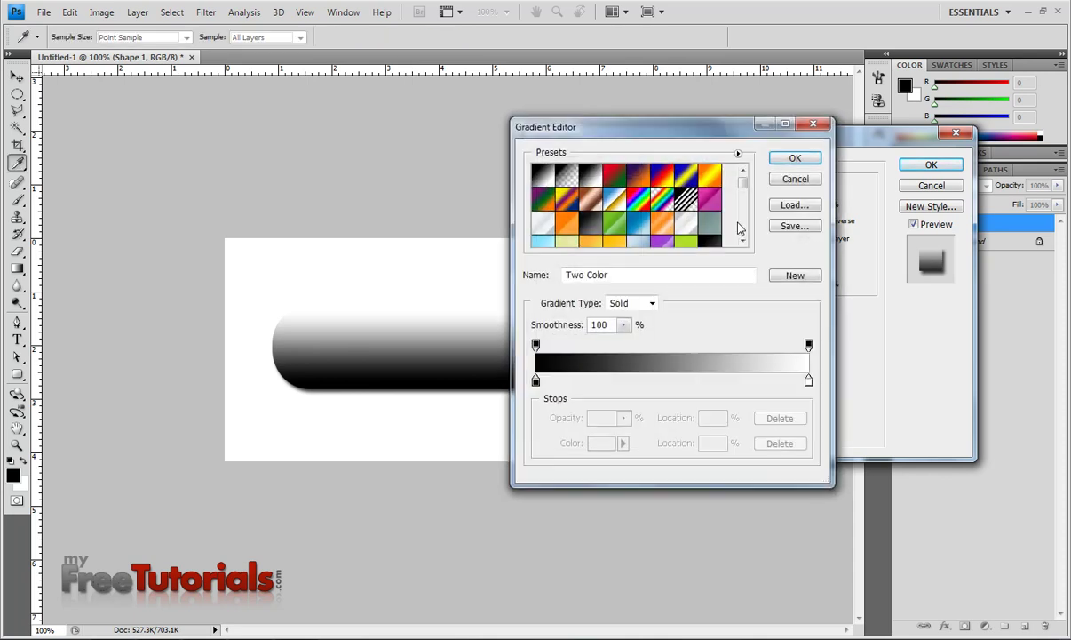
{"action": "left_click", "coordinate": [536, 380]}
{"action": "left_click", "coordinate": [594, 443]}
{"action": "left_click", "coordinate": [814, 457]}
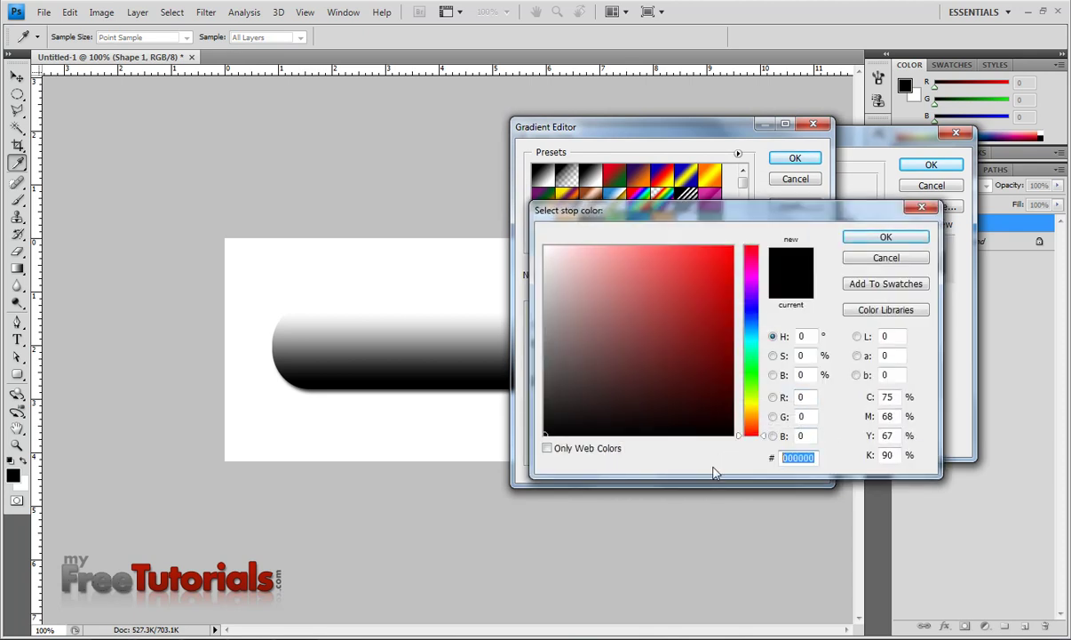
{"action": "type", "text": "9e9e9e"}
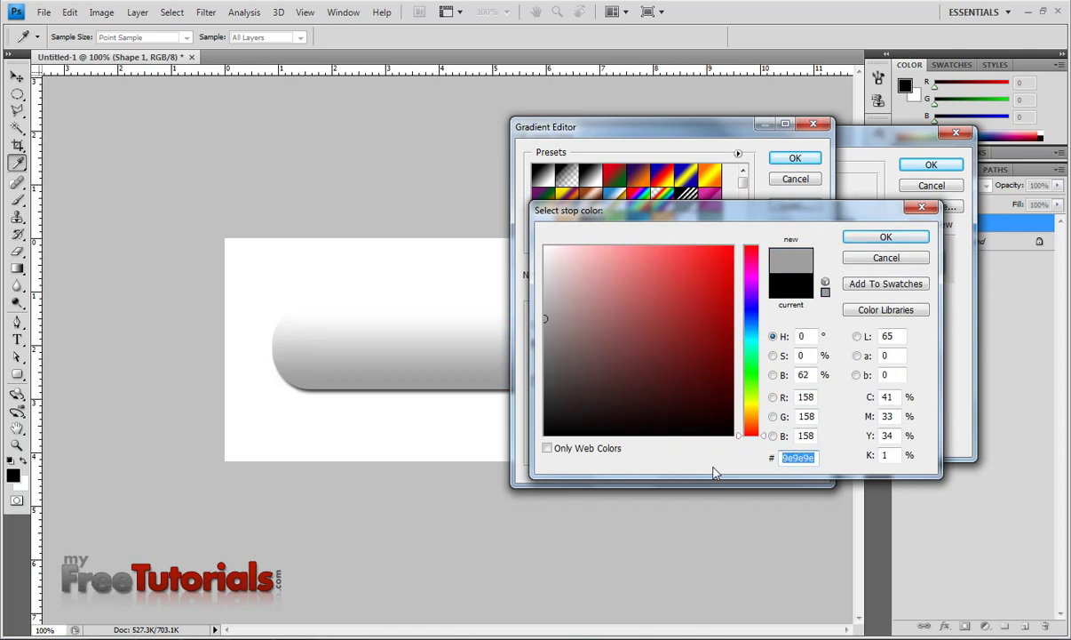
{"action": "left_click", "coordinate": [879, 237]}
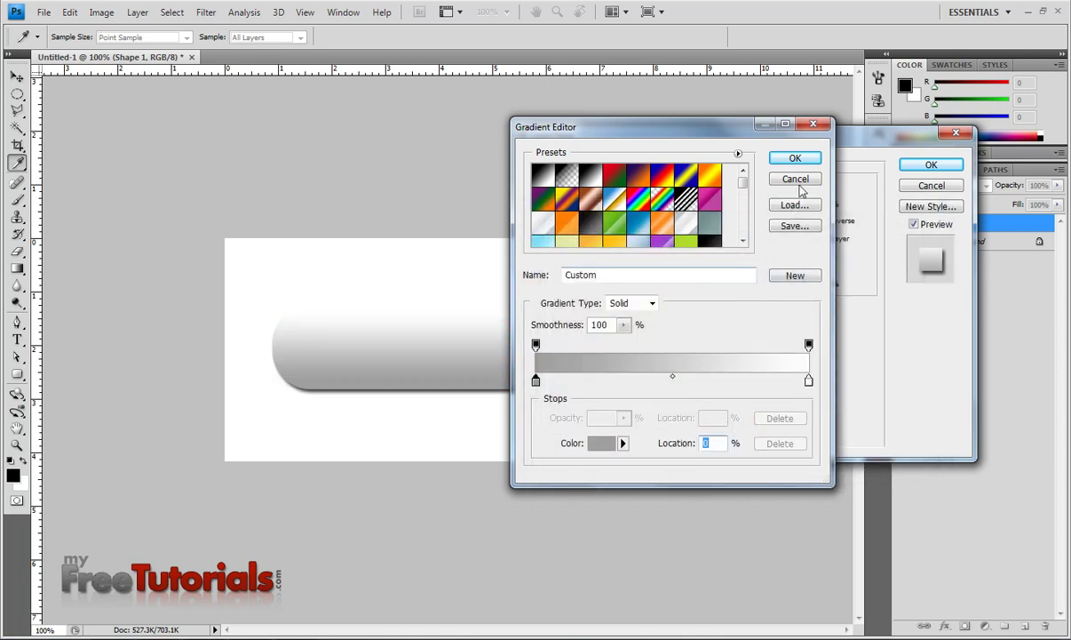
Center the white stop, add a 9e9e9e right stop, and set opacity to 91%.
{"action": "left_click_drag", "start_coordinate": [808, 380], "coordinate": [672, 382]}
{"action": "left_click", "coordinate": [809, 382]}
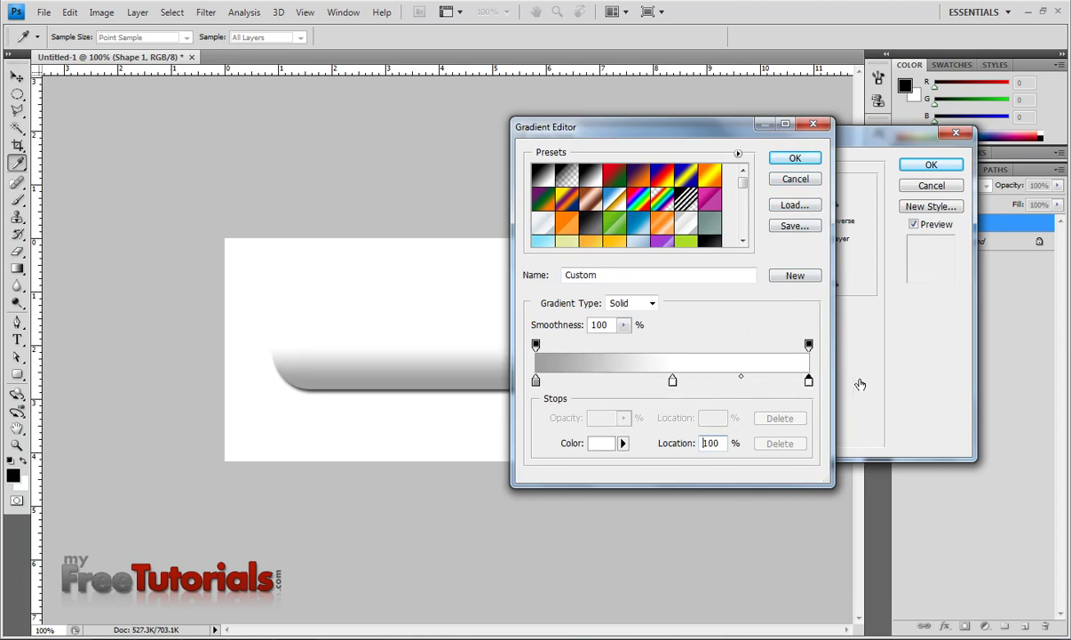
{"action": "left_click", "coordinate": [601, 442]}
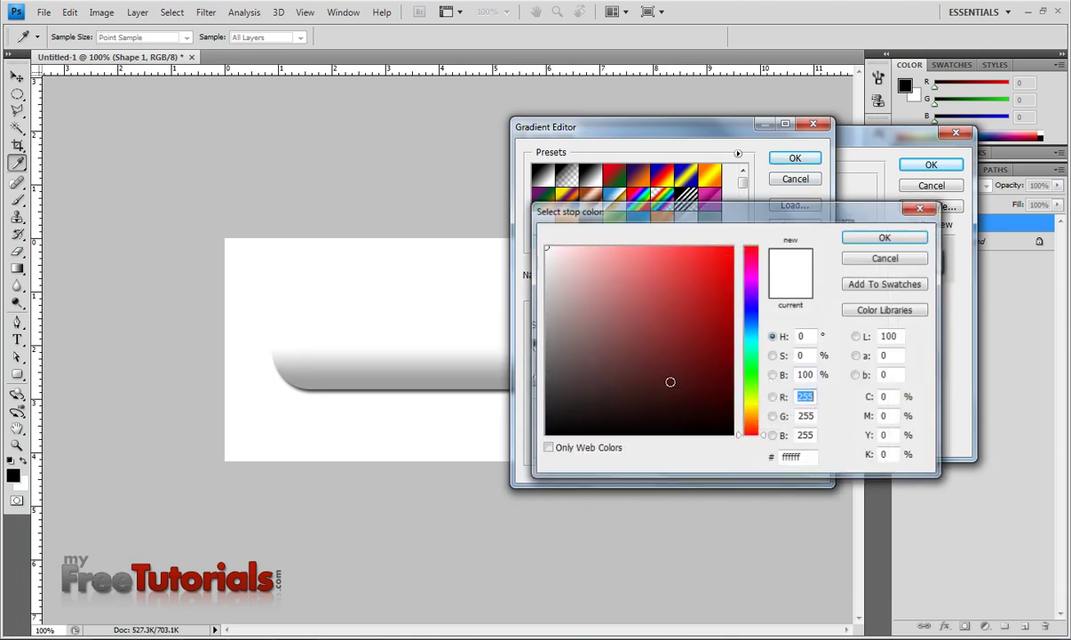
{"action": "double_click", "coordinate": [791, 457]}
{"action": "type", "text": "9e9e9e"}
{"action": "key", "text": "Return"}
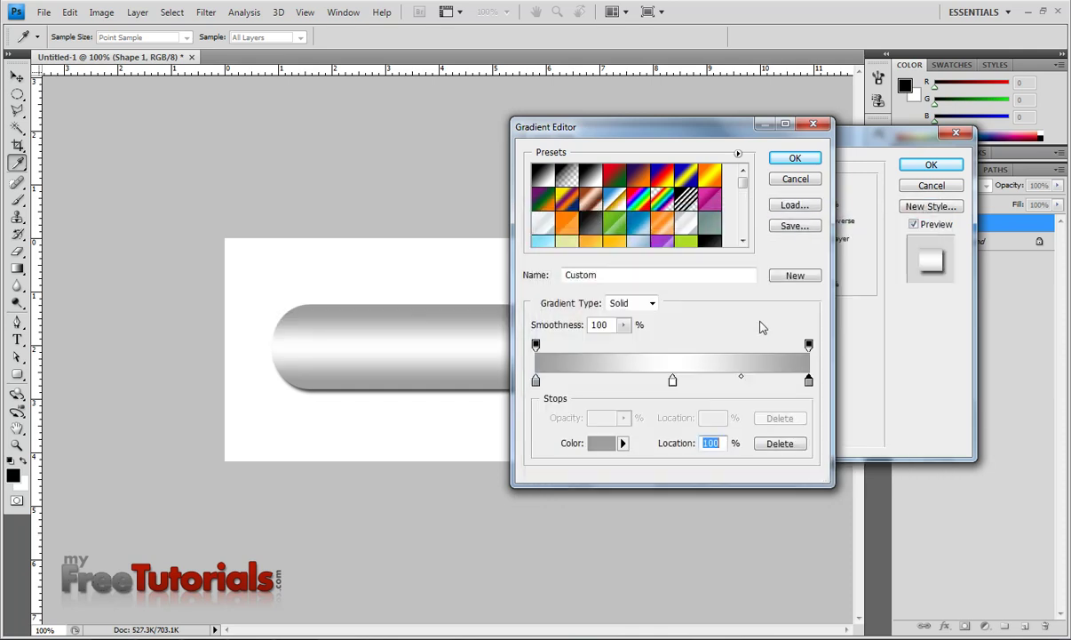
{"action": "left_click", "coordinate": [794, 158]}
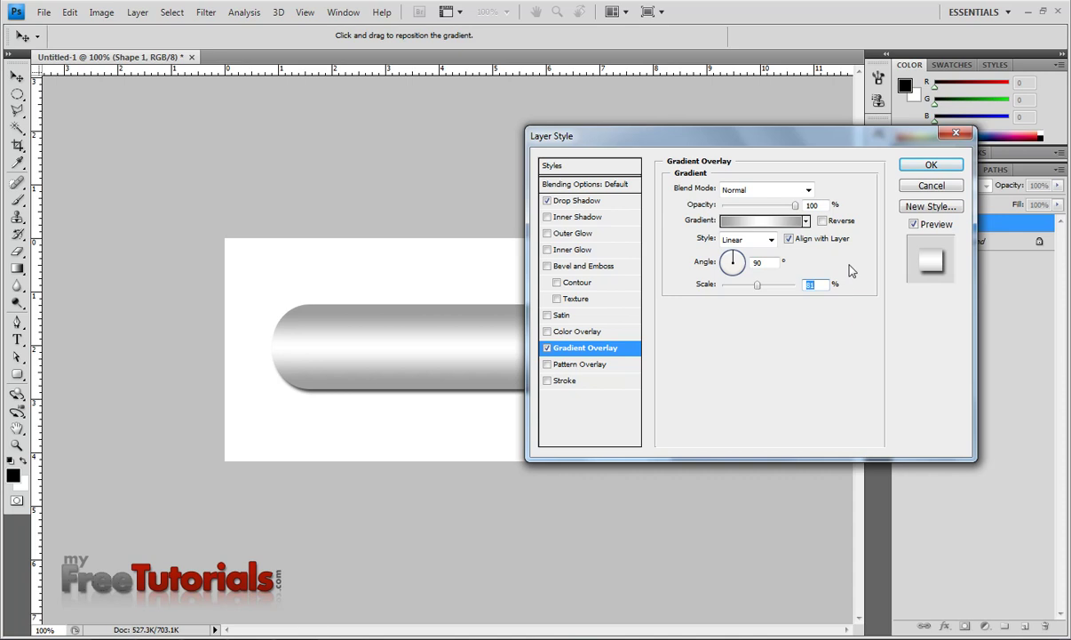
{"action": "left_click_drag", "start_coordinate": [795, 205], "coordinate": [729, 205]}
{"action": "type", "text": "1"}
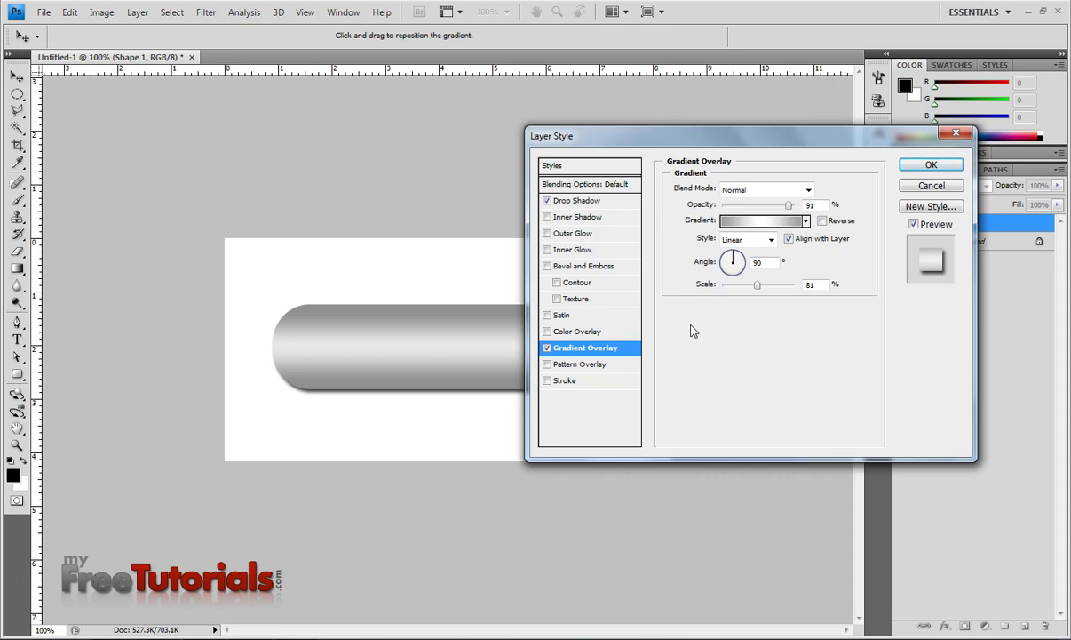
Add an 8 px inside Stroke with a reflected gradient fill.
{"action": "left_click", "coordinate": [577, 382]}
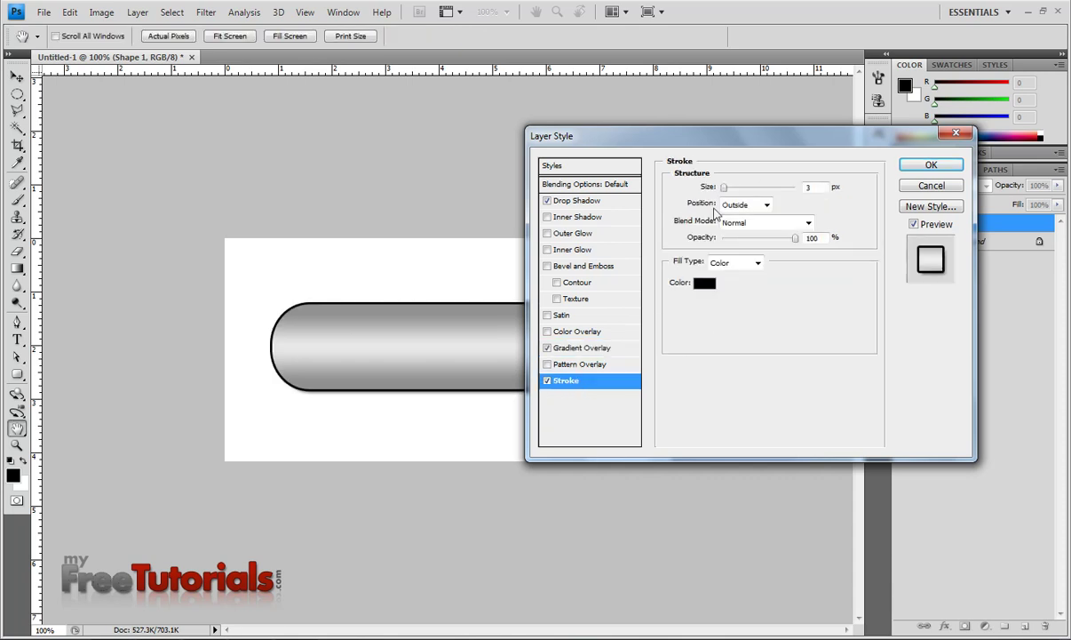
{"action": "type", "text": "8"}
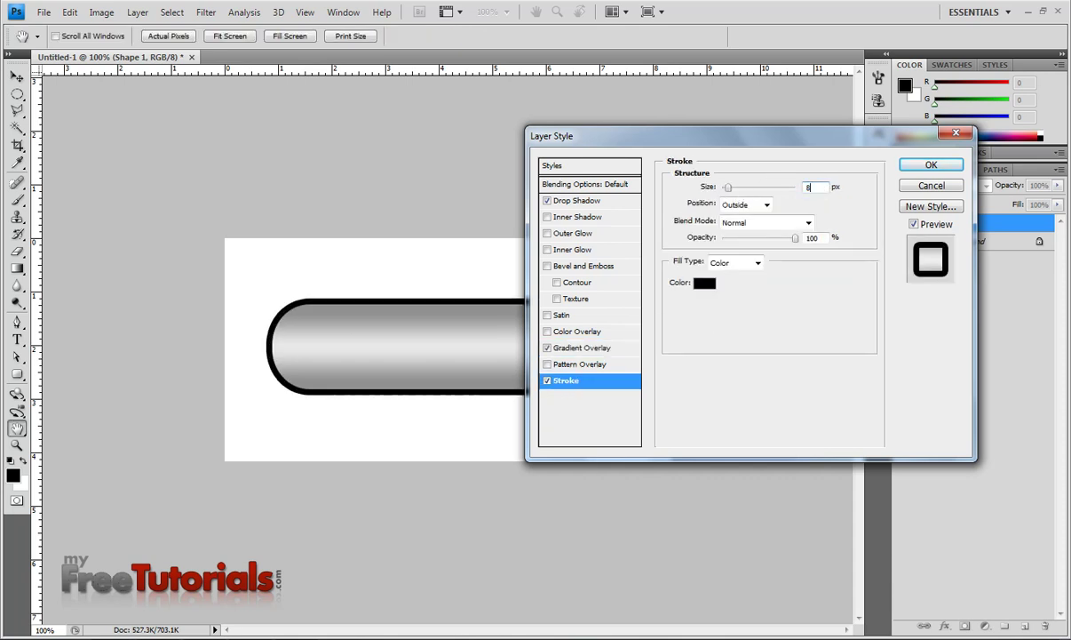
{"action": "left_click", "coordinate": [741, 205]}
{"action": "left_click", "coordinate": [736, 228]}
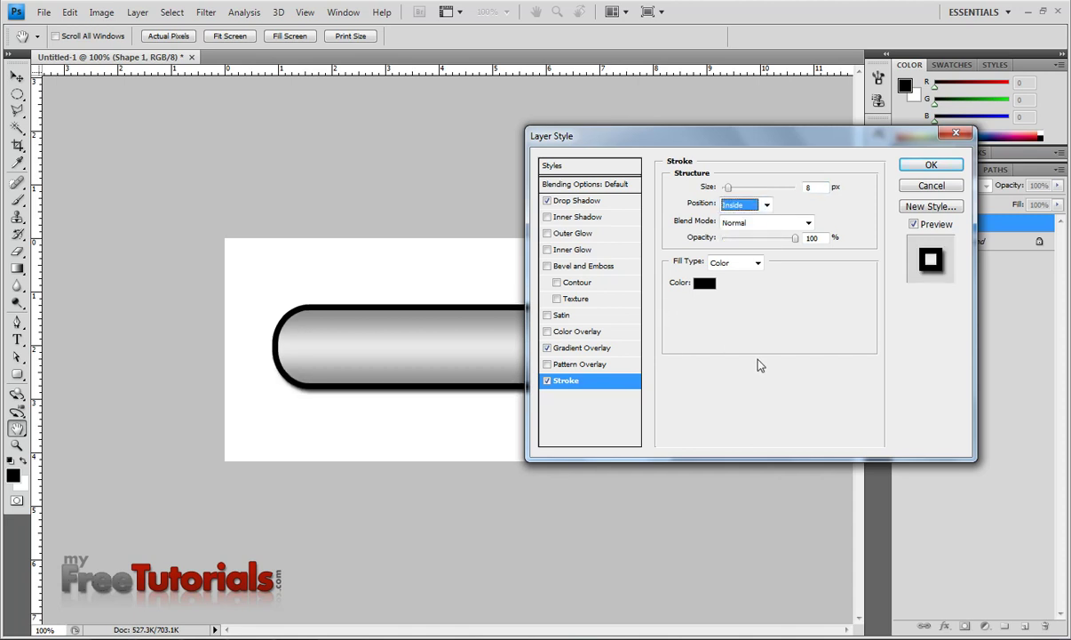
{"action": "left_click", "coordinate": [735, 263]}
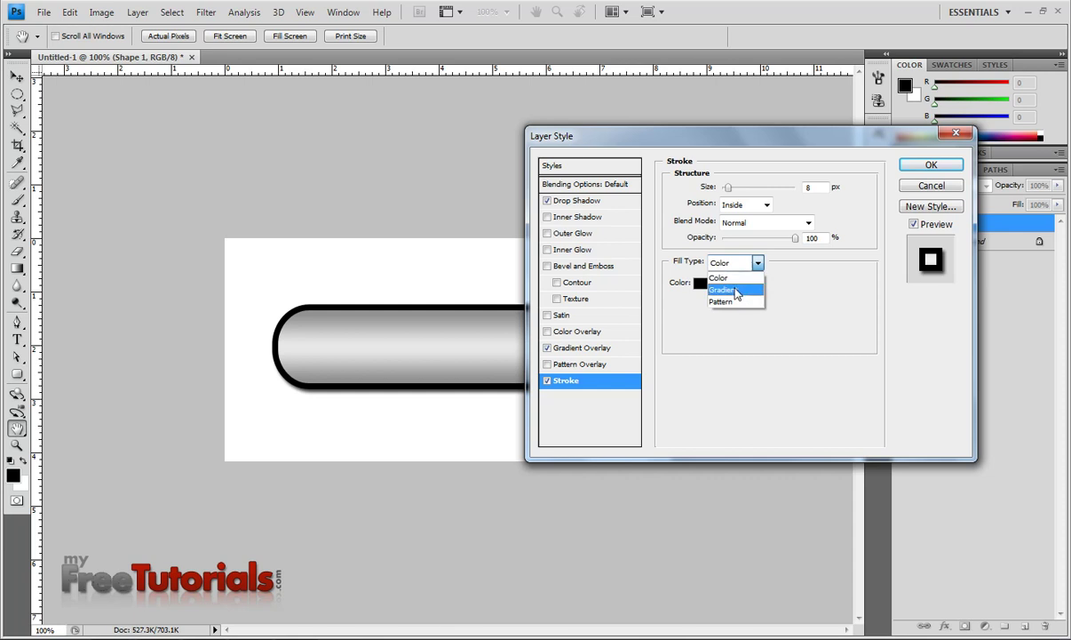
{"action": "left_click", "coordinate": [734, 280]}
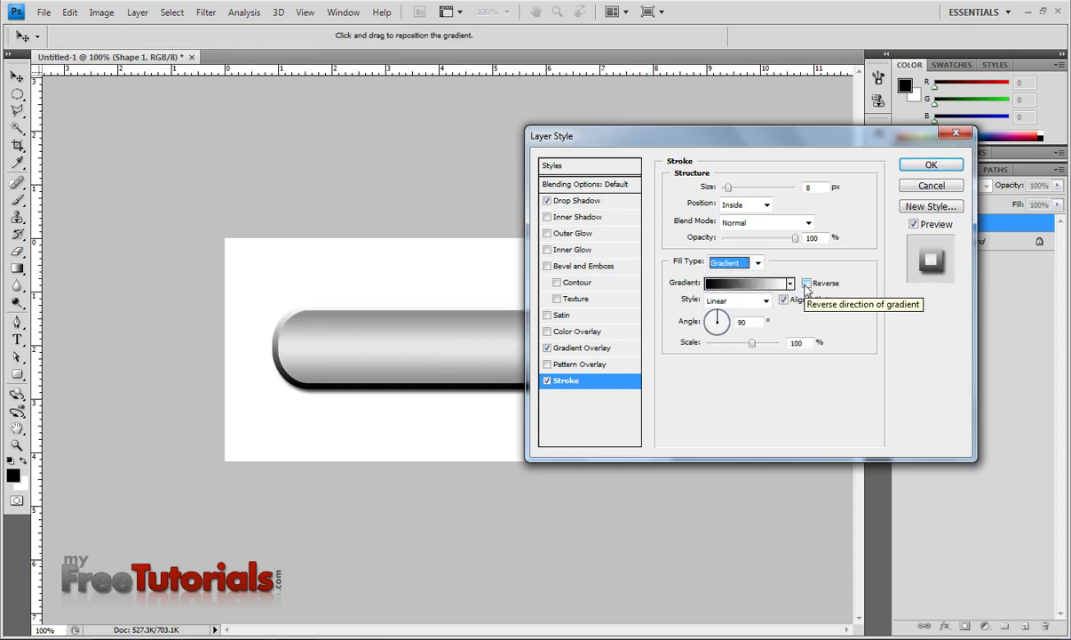
{"action": "left_click", "coordinate": [721, 301]}
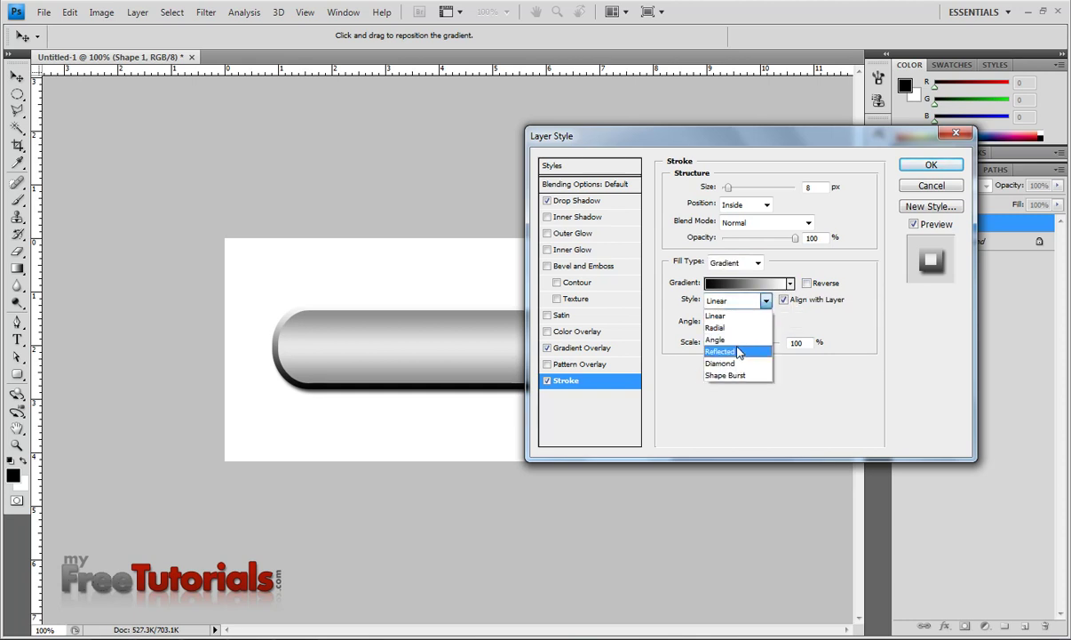
{"action": "left_click", "coordinate": [721, 351]}
Make the stroke gradient's left stop black and move the white stop to 50%.
{"action": "left_click", "coordinate": [736, 284]}
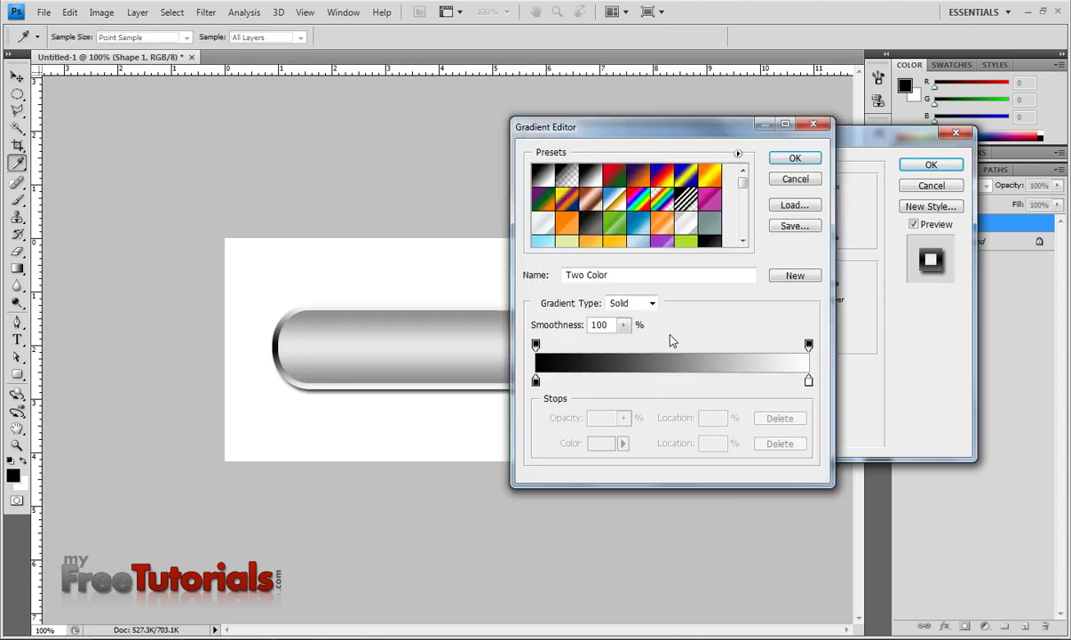
{"action": "left_click", "coordinate": [536, 382]}
{"action": "left_click", "coordinate": [600, 443]}
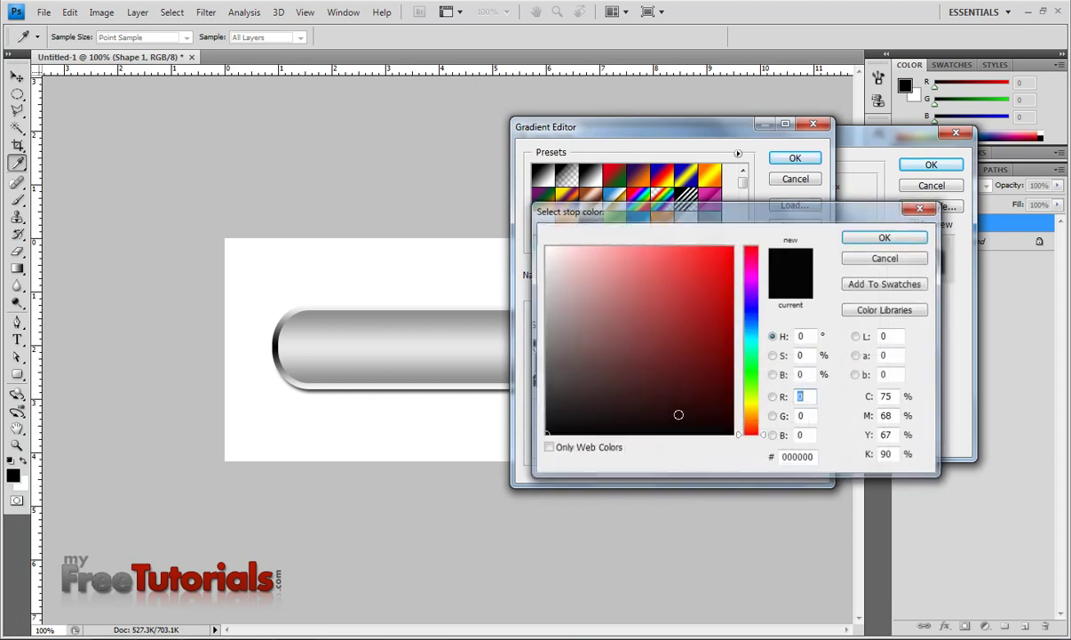
{"action": "double_click", "coordinate": [814, 459]}
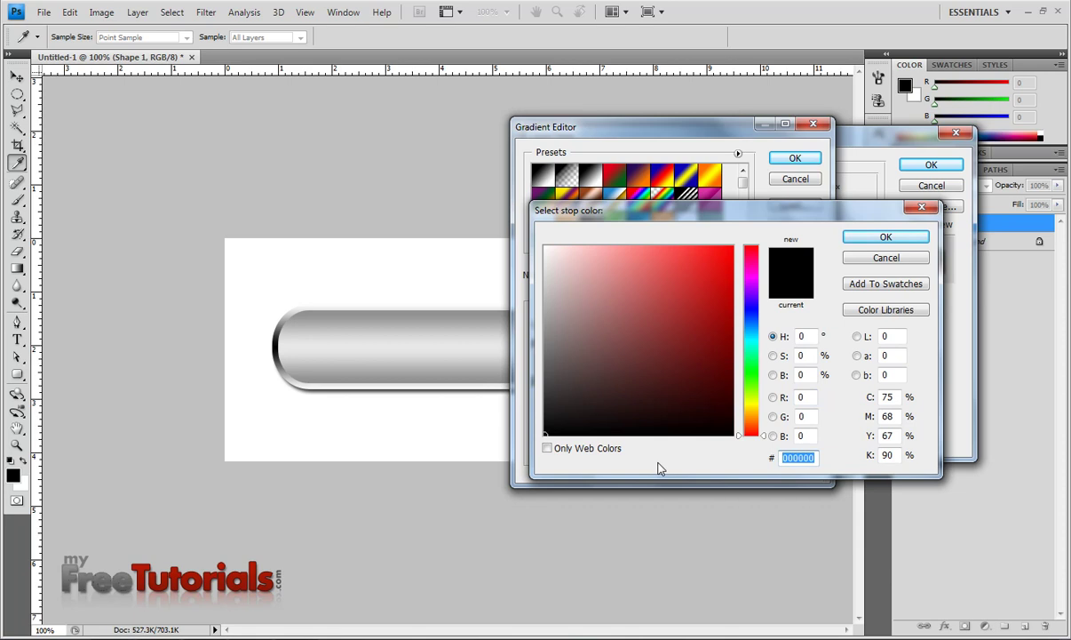
{"action": "left_click", "coordinate": [889, 235]}
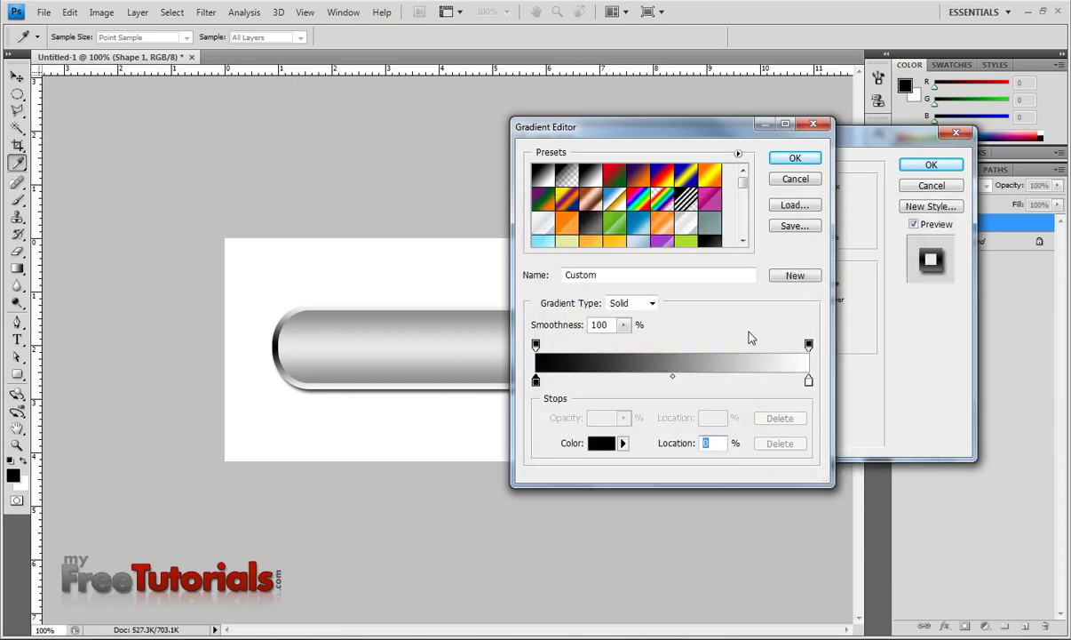
{"action": "mouse_move", "coordinate": [808, 380]}
{"action": "left_mouse_down"}
{"action": "mouse_move", "coordinate": [659, 396]}
{"action": "mouse_move", "coordinate": [675, 388]}
{"action": "left_mouse_up"}
{"action": "type", "text": "50"}
Add a black stop at the right end, set stroke scale to 150%, and apply the style.
{"action": "left_click", "coordinate": [809, 382]}
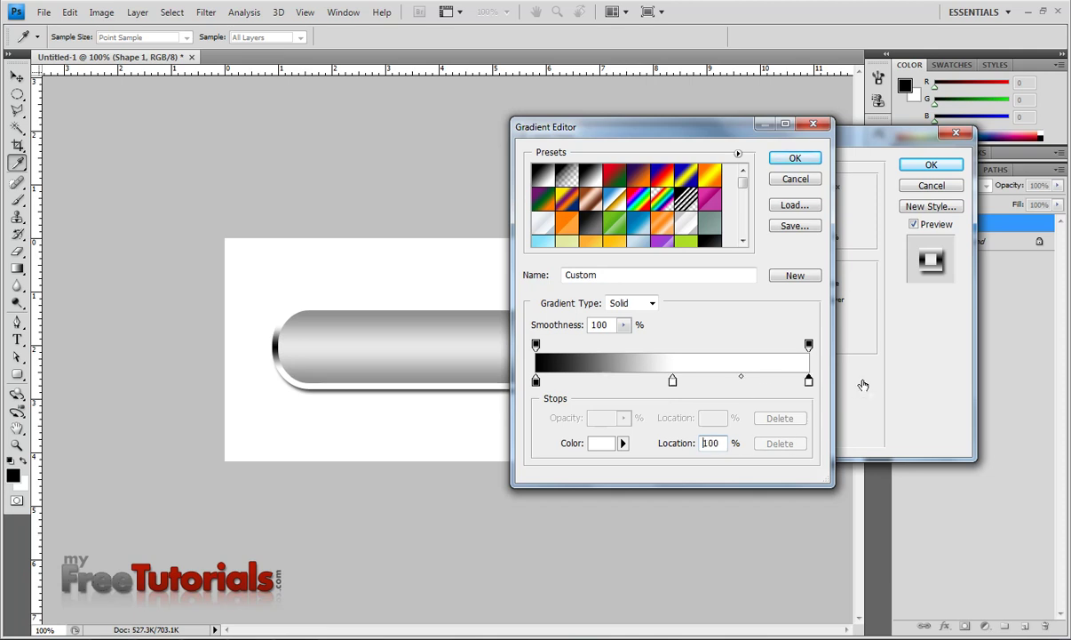
{"action": "left_click", "coordinate": [600, 442]}
{"action": "left_click", "coordinate": [555, 429]}
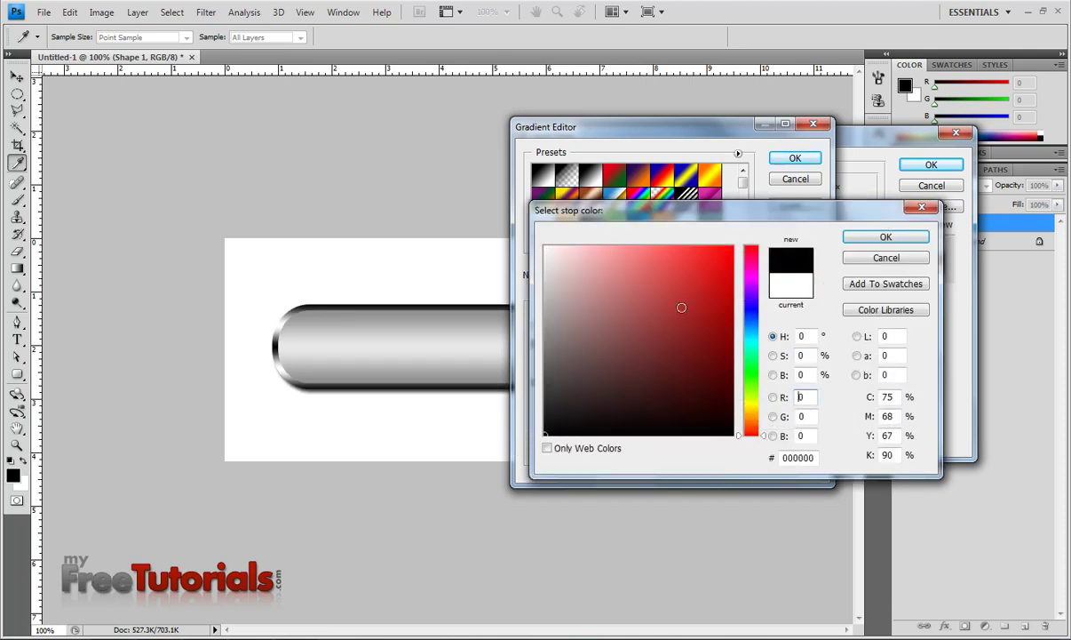
{"action": "left_click", "coordinate": [881, 238]}
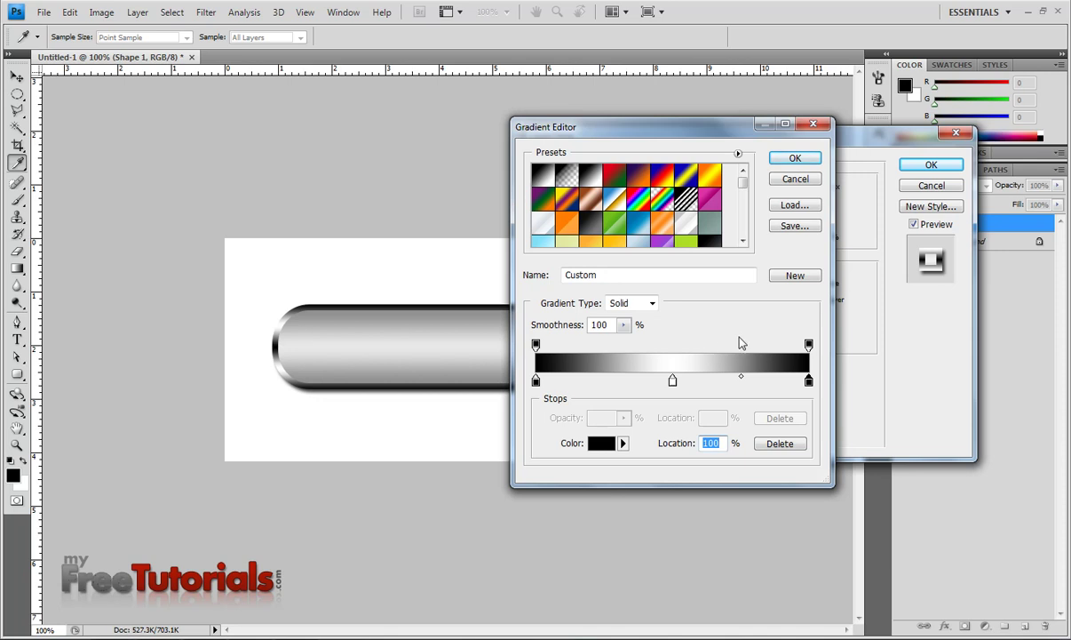
{"action": "left_click", "coordinate": [786, 158]}
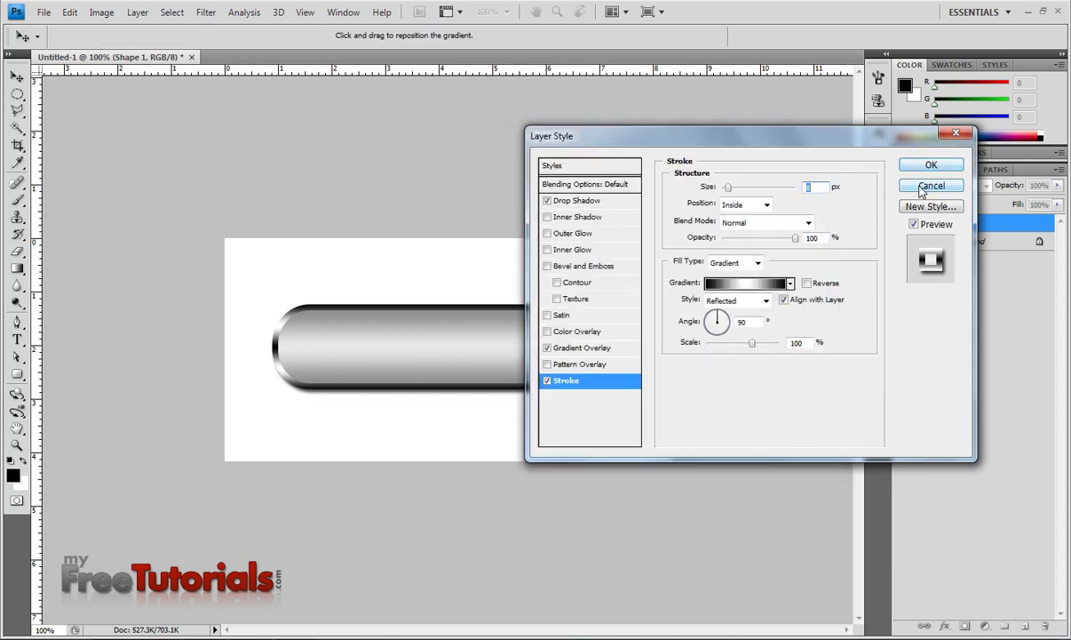
{"action": "left_click_drag", "start_coordinate": [752, 342], "coordinate": [779, 341]}
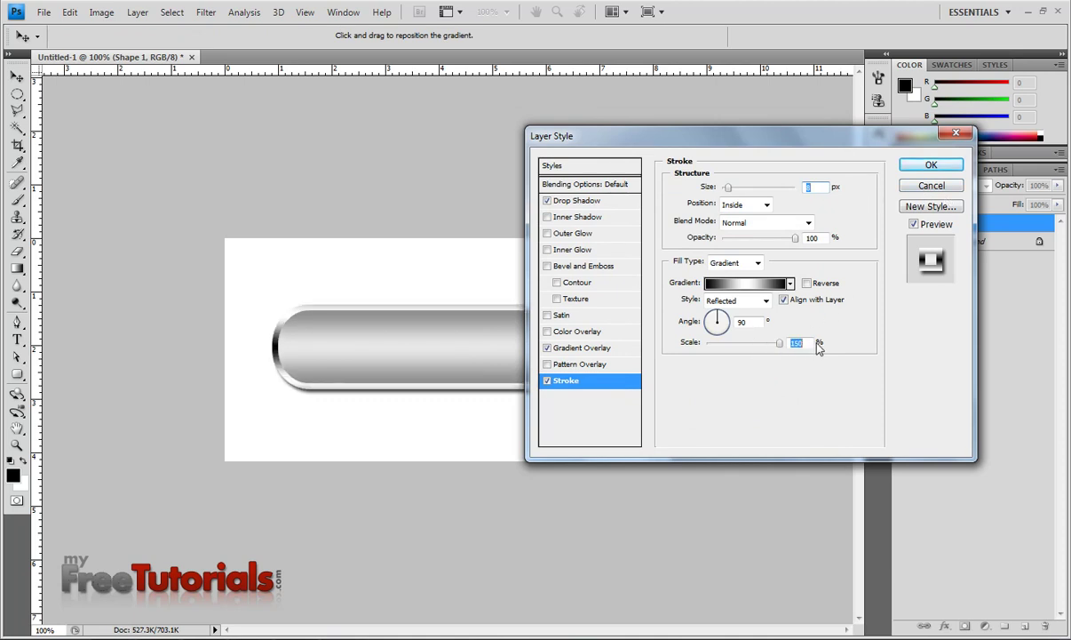
{"action": "left_click", "coordinate": [907, 169]}
{"action": "left_click", "coordinate": [1049, 223]}
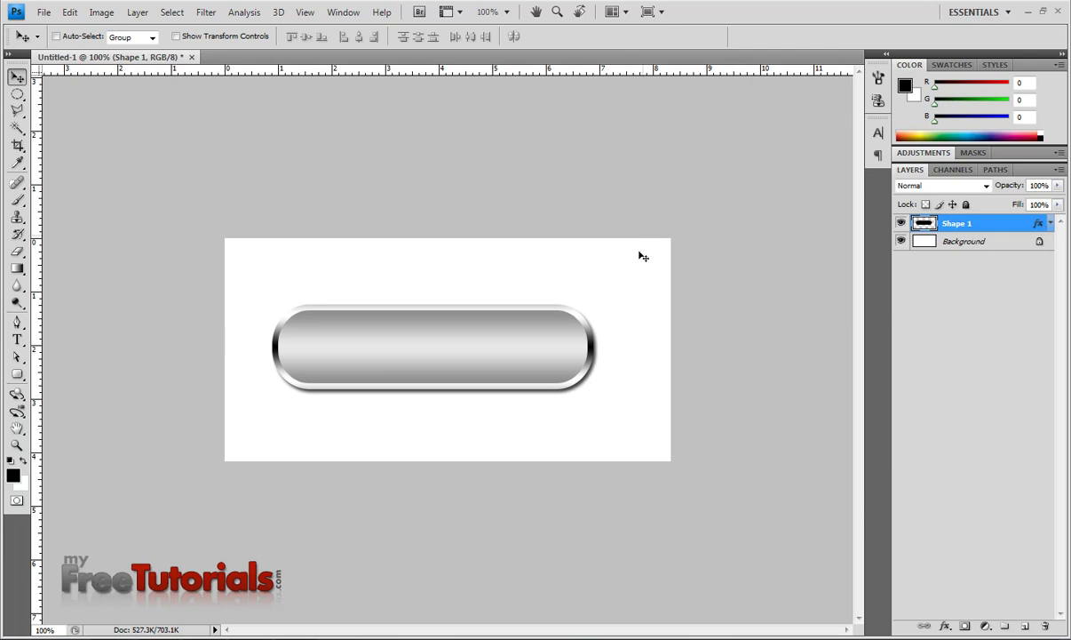
Draw a smaller black rounded rectangle inside the button, stretch it slightly taller, and nudge it into place.
{"action": "left_click", "coordinate": [19, 375]}
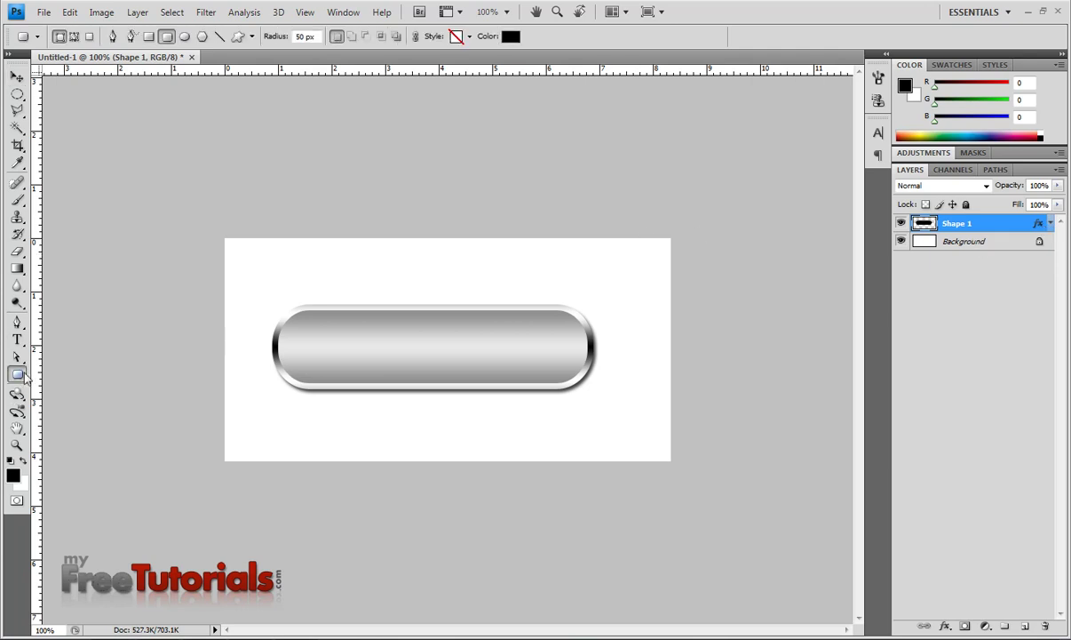
{"action": "left_click_drag", "start_coordinate": [327, 330], "coordinate": [536, 380]}
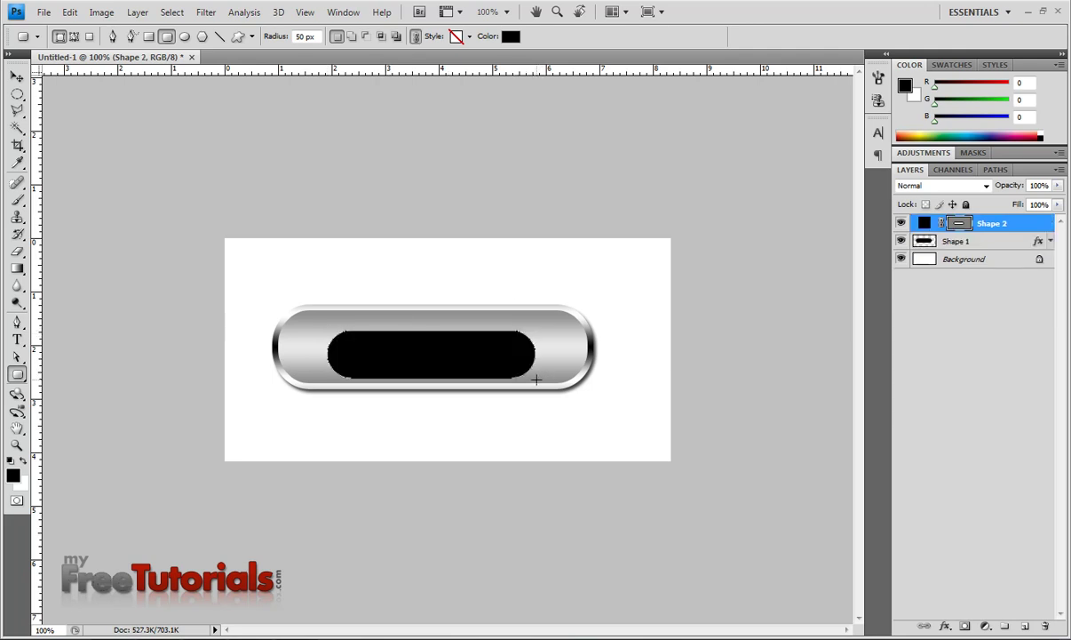
{"action": "key", "text": "v"}
{"action": "key", "text": "Up"}
{"action": "key", "text": "Up"}
{"action": "key", "text": "Up"}
{"action": "key", "text": "Up"}
{"action": "key", "text": "Up"}
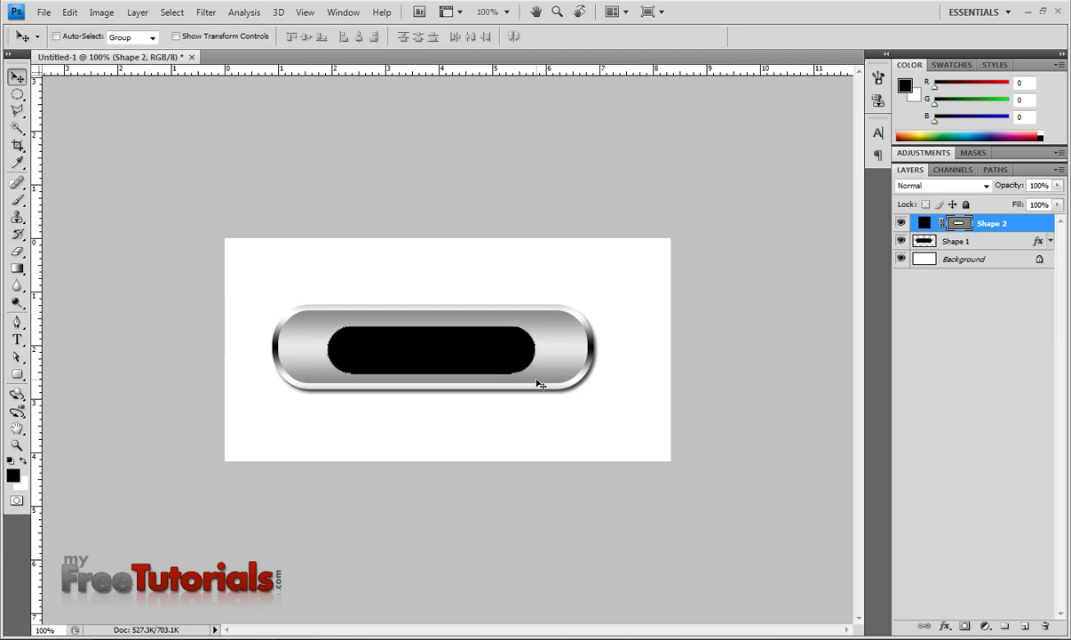
{"action": "key", "text": "ctrl+t"}
{"action": "left_click_drag", "start_coordinate": [430, 375], "coordinate": [433, 377]}
{"action": "key", "text": "Return"}
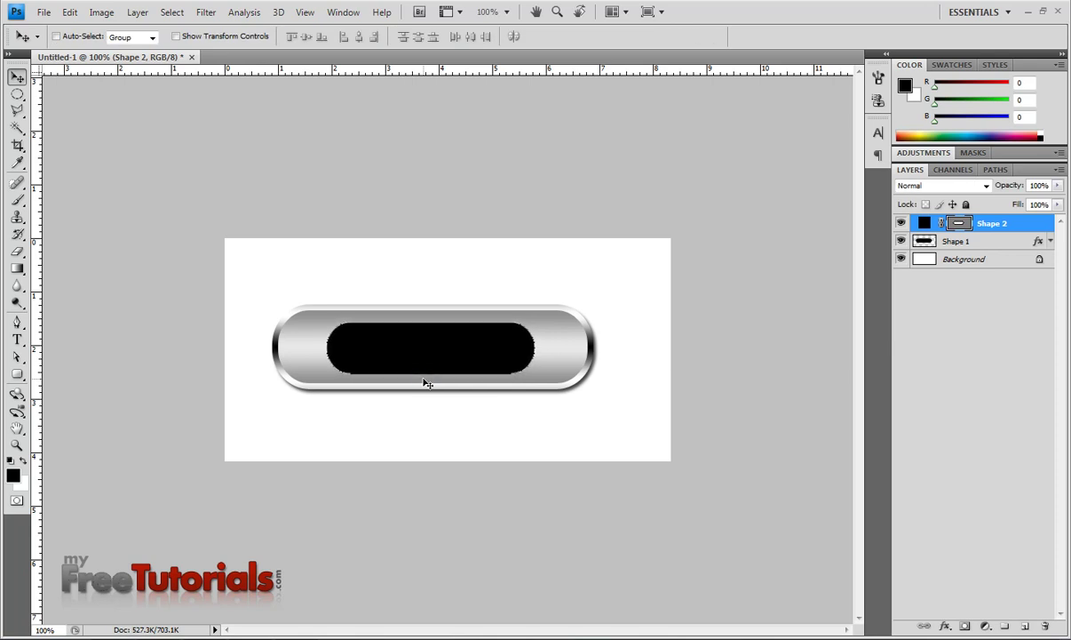
{"action": "key", "text": "Left"}
Rasterize the Shape 2 layer.
{"action": "left_click", "coordinate": [994, 241]}
{"action": "left_click", "coordinate": [1004, 224]}
{"action": "right_click", "coordinate": [1006, 226]}
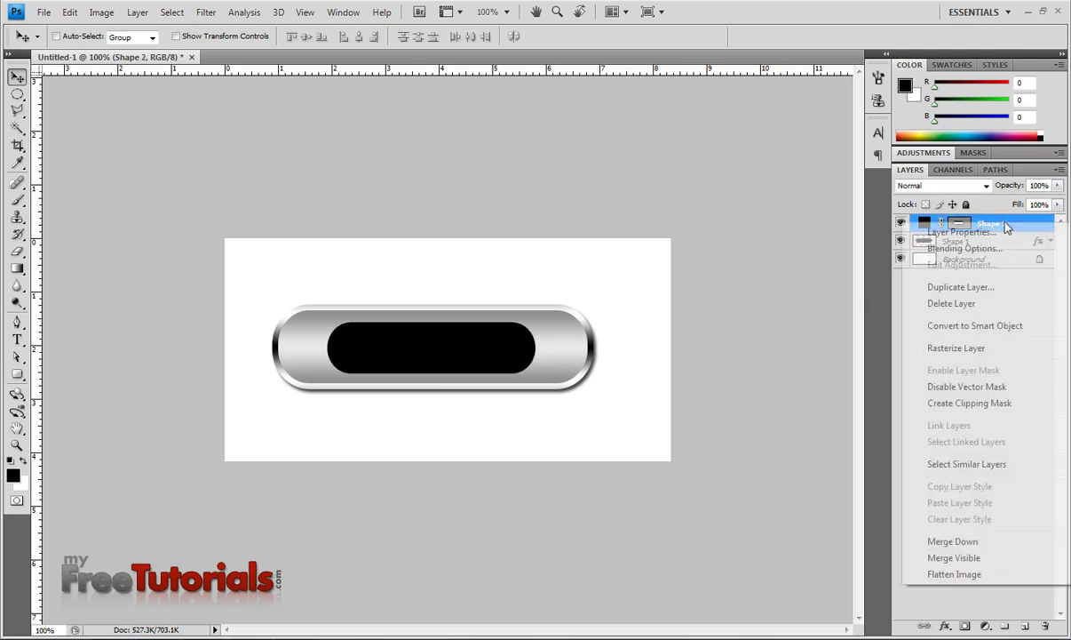
{"action": "left_click", "coordinate": [958, 347]}
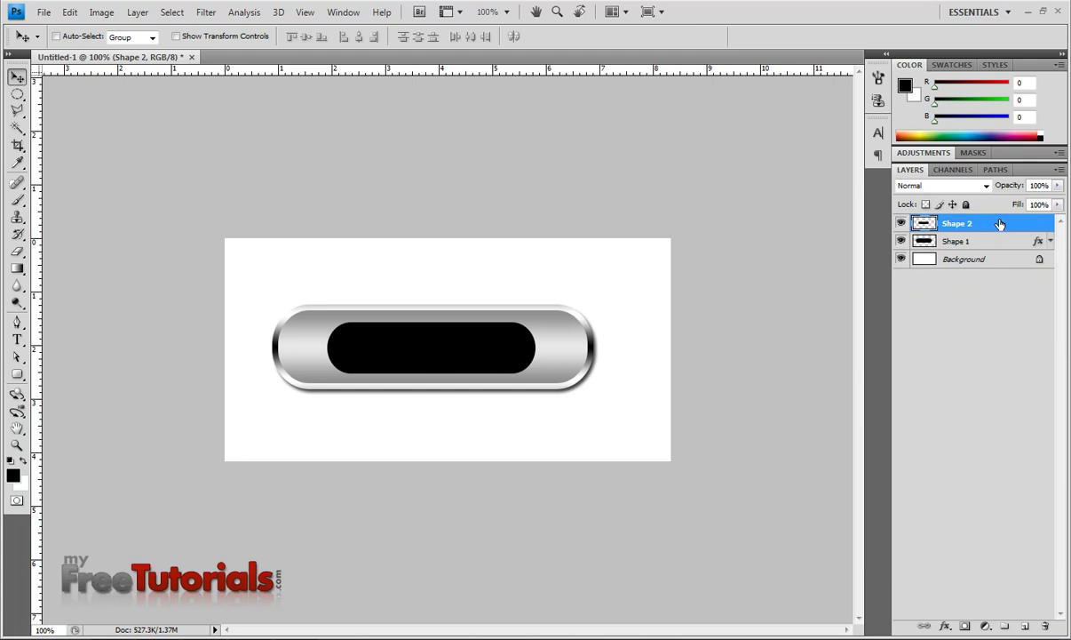
Give Shape 2 a Pillow Emboss bevel of size 0 and a Gradient Overlay.
{"action": "right_click", "coordinate": [949, 222]}
{"action": "left_click", "coordinate": [958, 250]}
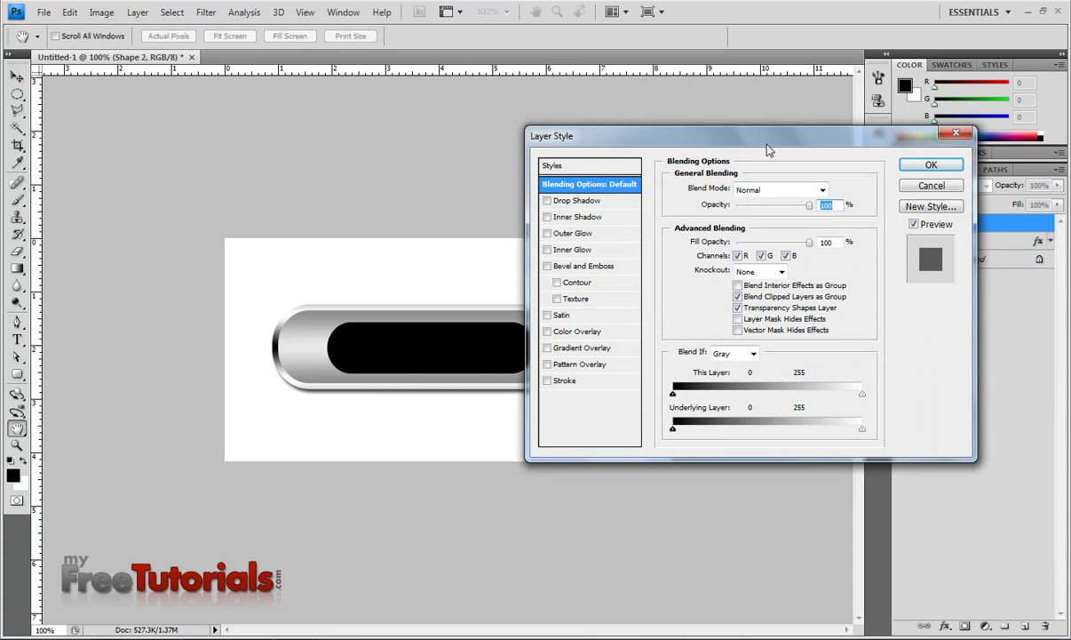
{"action": "left_click", "coordinate": [576, 265]}
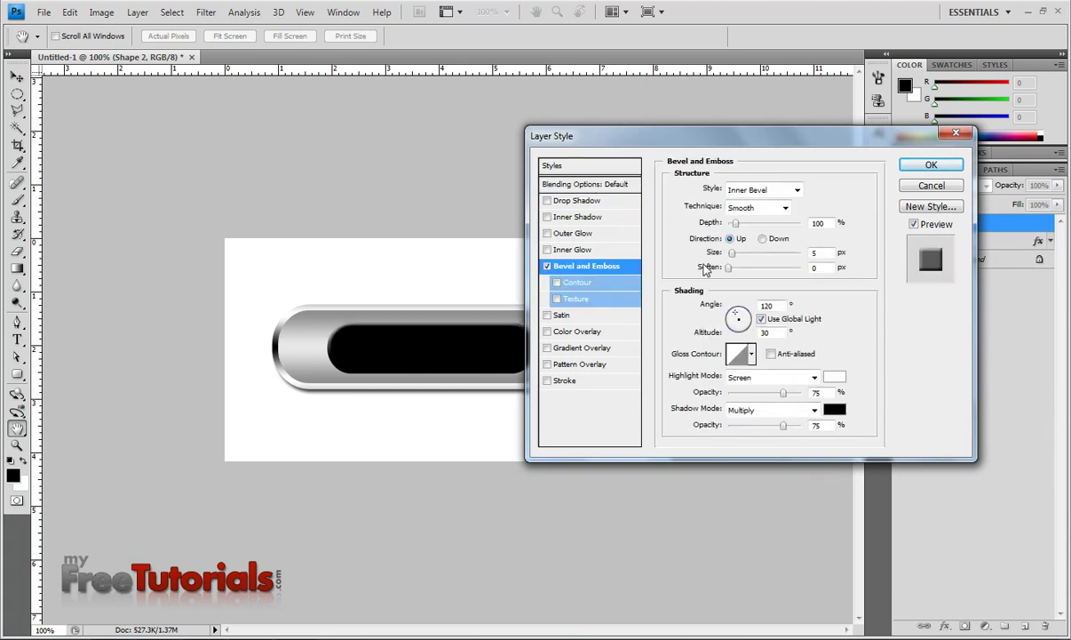
{"action": "left_click", "coordinate": [751, 189]}
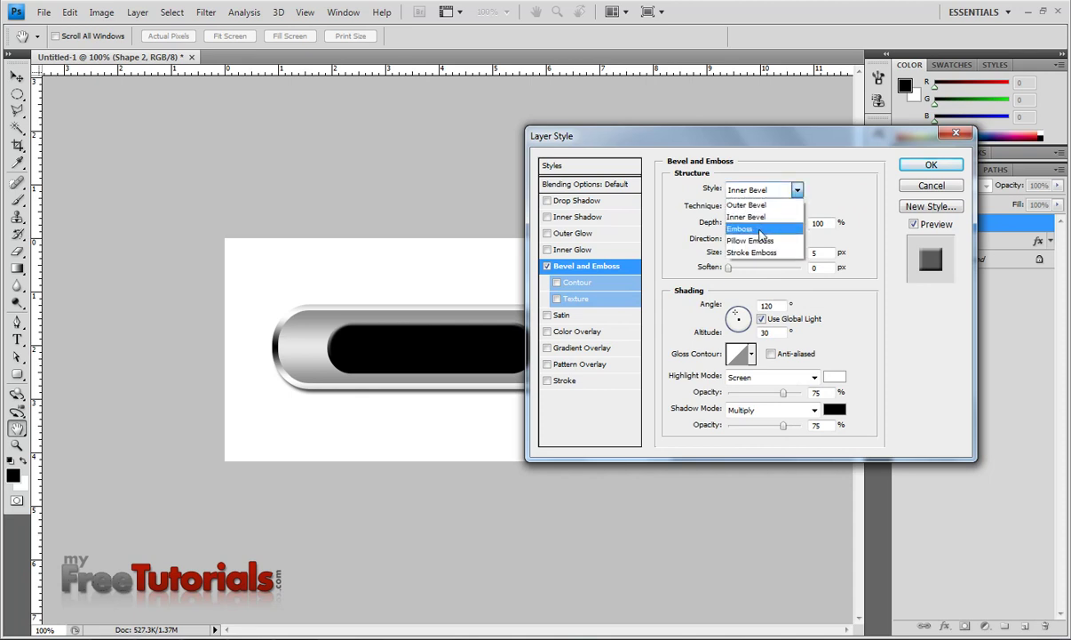
{"action": "left_click", "coordinate": [766, 240]}
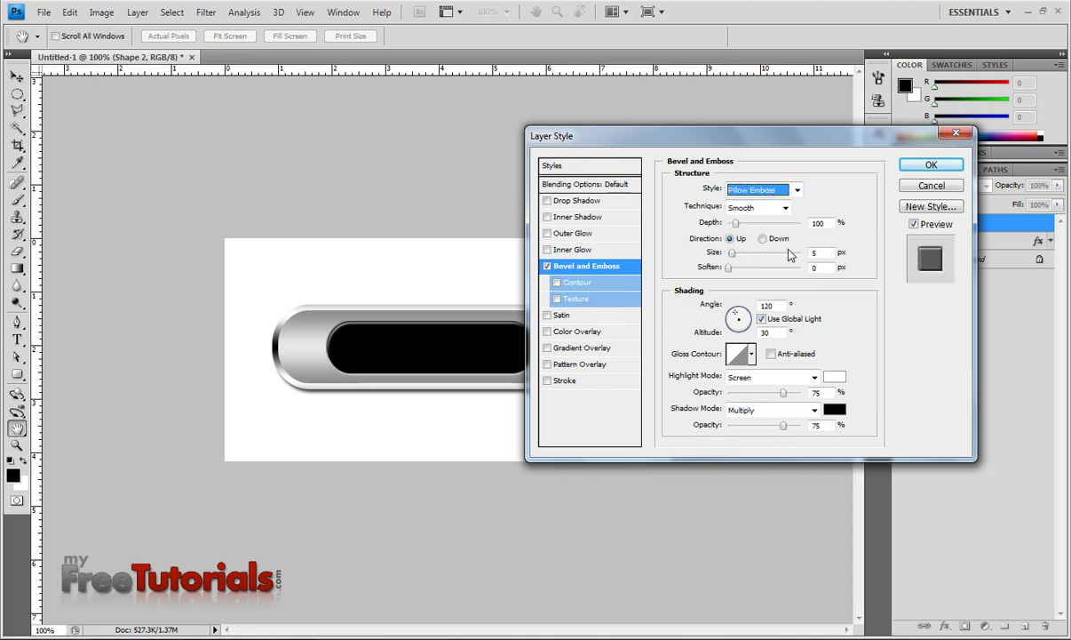
{"action": "key", "text": "Tab"}
{"action": "key", "text": "Tab"}
{"action": "key", "text": "Tab"}
{"action": "type", "text": "0"}
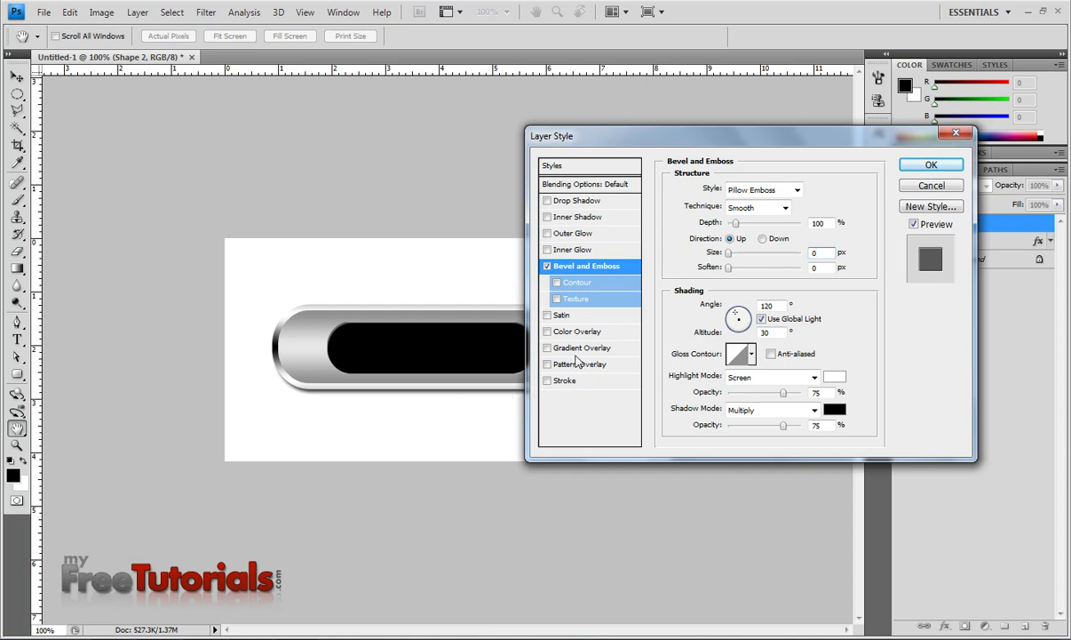
{"action": "left_click", "coordinate": [547, 348]}
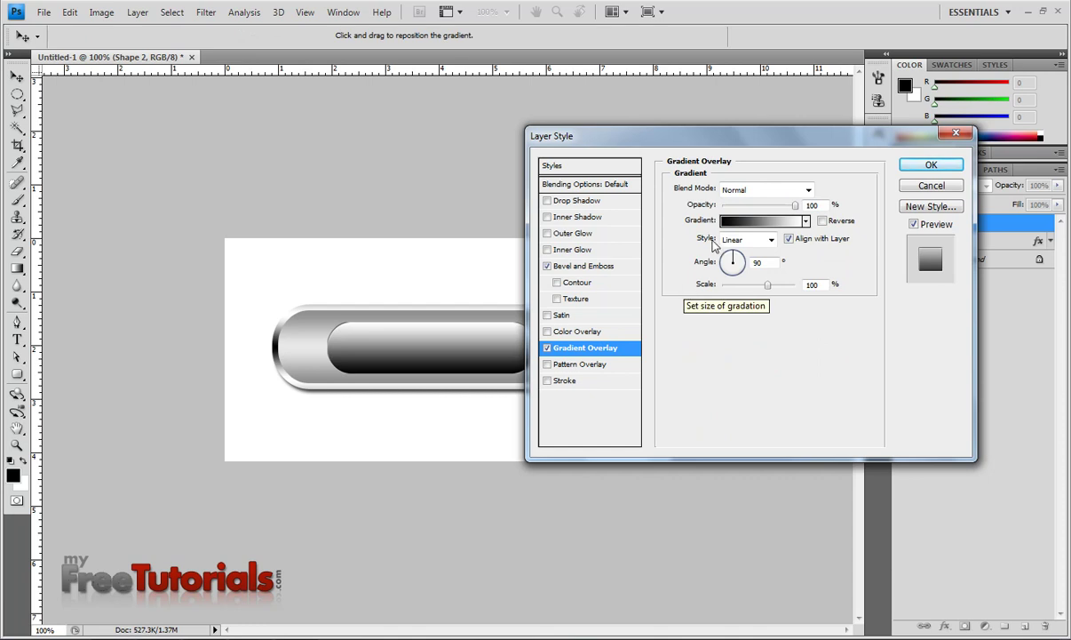
Set the inset's gradient overlay to 82% opacity and 110% scale.
{"action": "left_click", "coordinate": [795, 205]}
{"action": "type", "text": "82"}
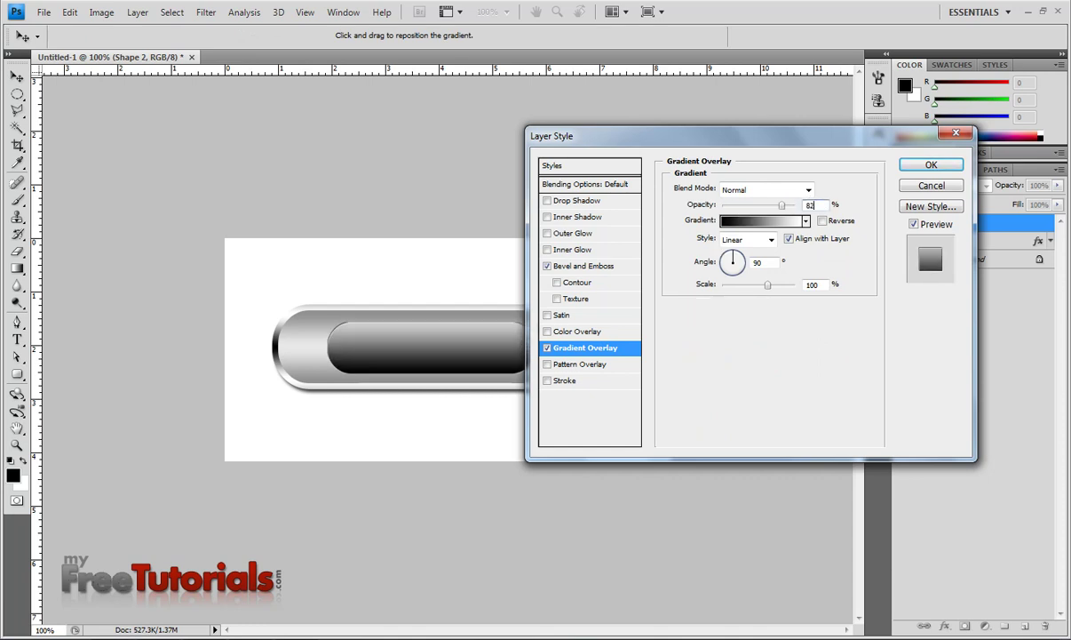
{"action": "left_click", "coordinate": [810, 285]}
{"action": "type", "text": "110"}
Change the overlay gradient's left stop to aeaeae grey.
{"action": "left_click", "coordinate": [729, 220]}
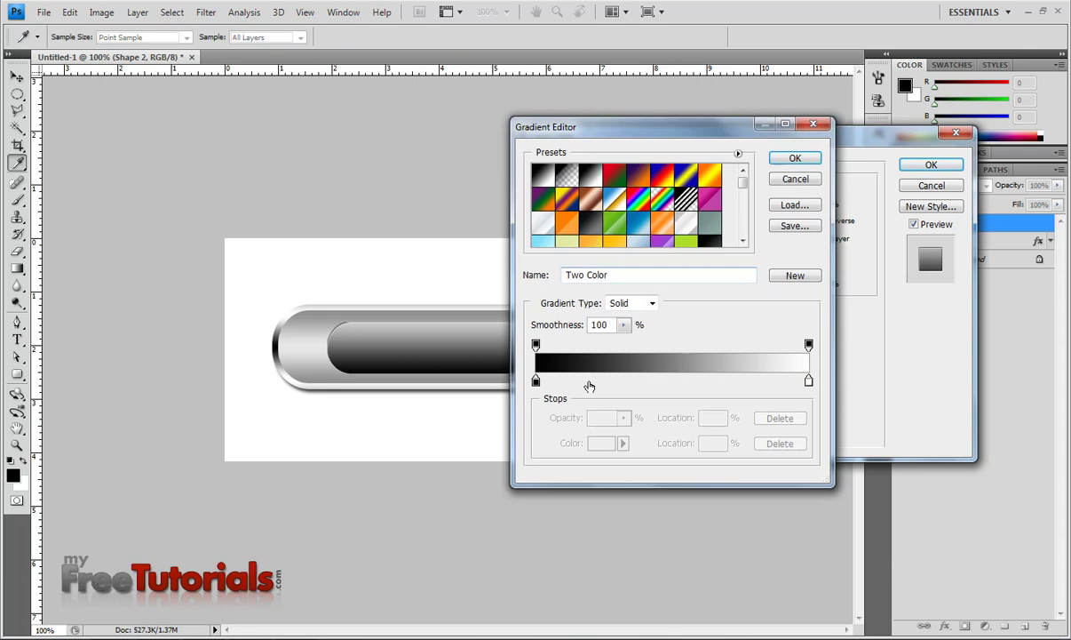
{"action": "left_click", "coordinate": [535, 382]}
{"action": "left_click", "coordinate": [595, 442]}
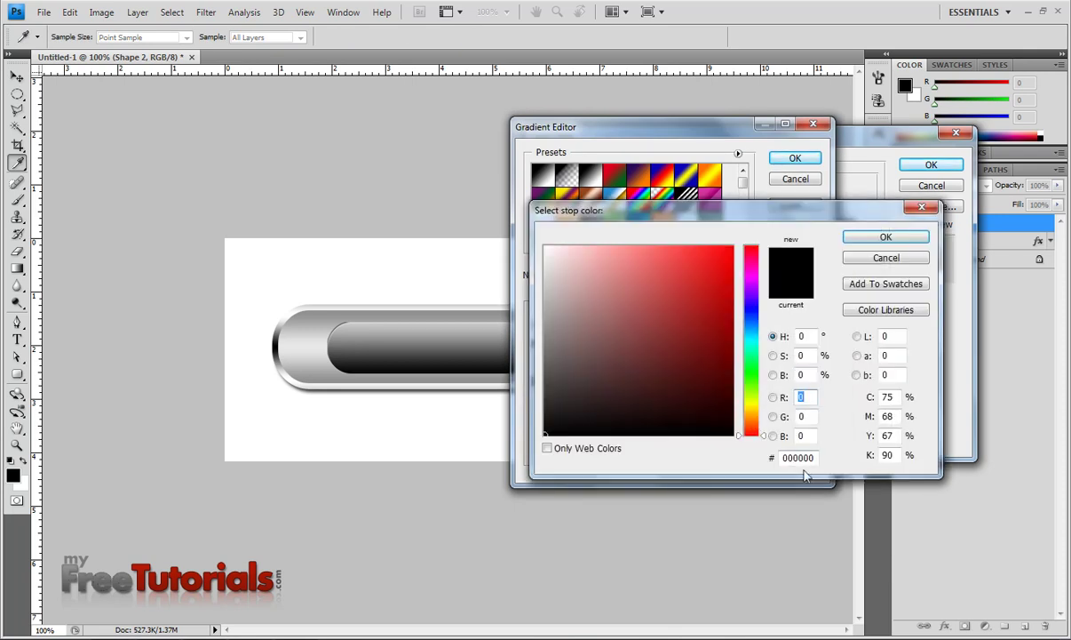
{"action": "double_click", "coordinate": [781, 460]}
{"action": "type", "text": "0aeaeae"}
{"action": "double_click", "coordinate": [790, 457]}
{"action": "right_click", "coordinate": [783, 457]}
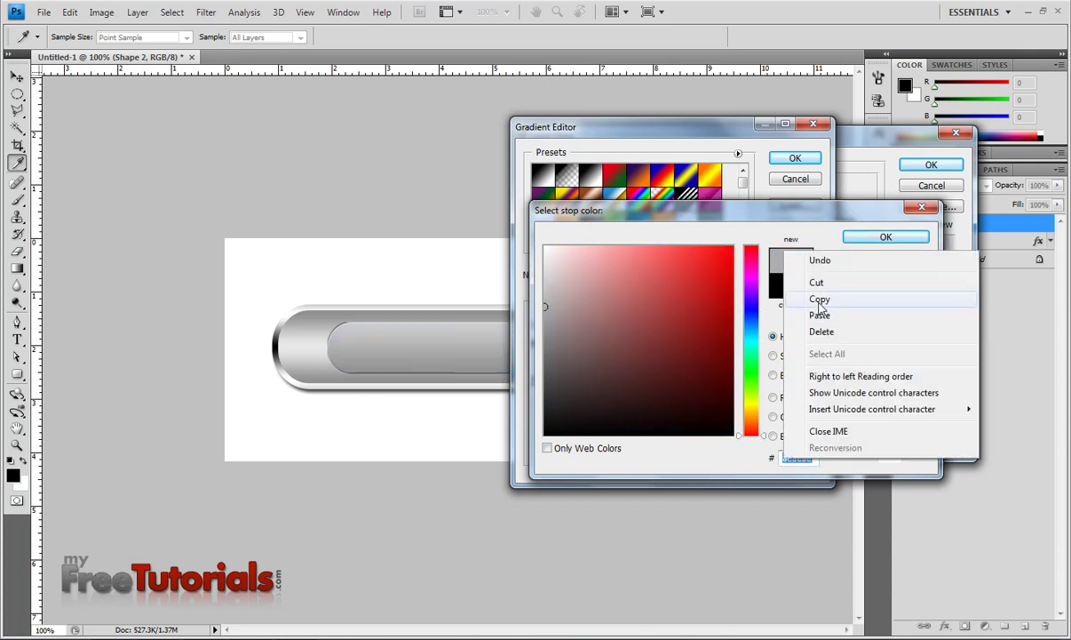
{"action": "left_click", "coordinate": [819, 301]}
{"action": "left_click", "coordinate": [883, 236]}
Move the right stop to about 48%, color it aeaeae, and apply the layer style.
{"action": "left_click_drag", "start_coordinate": [808, 380], "coordinate": [672, 380]}
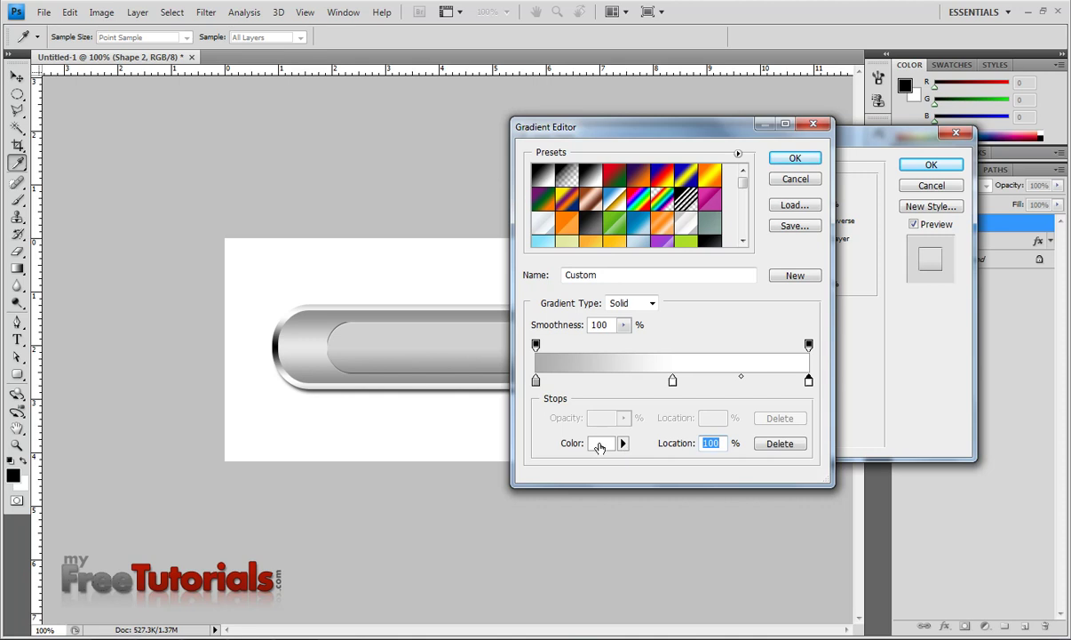
{"action": "left_click", "coordinate": [600, 442]}
{"action": "double_click", "coordinate": [803, 457]}
{"action": "type", "text": "aeaeae"}
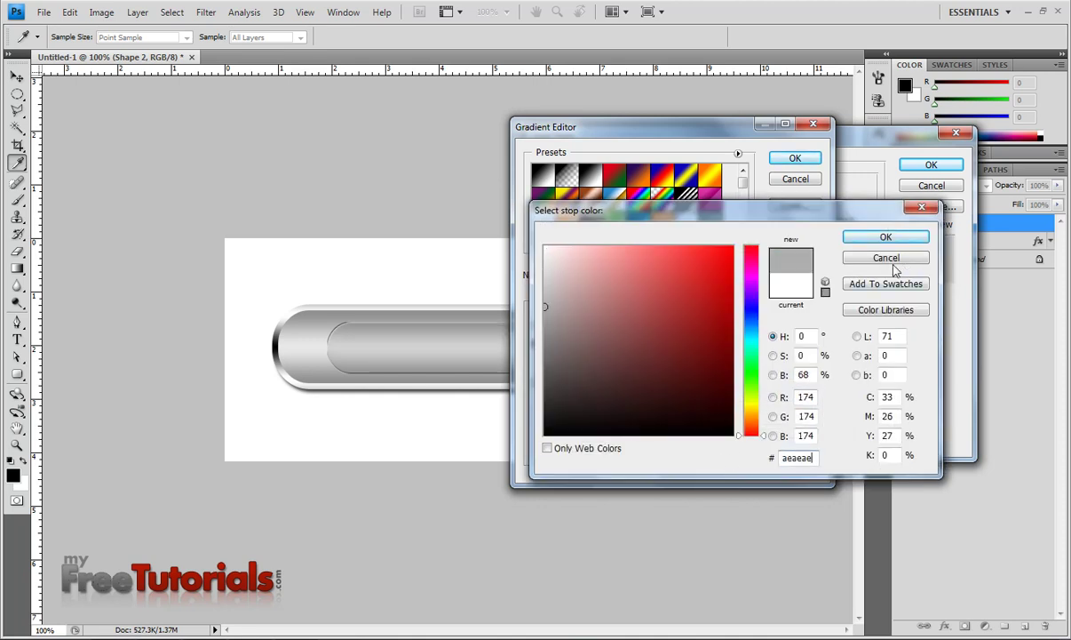
{"action": "left_click", "coordinate": [885, 236]}
{"action": "left_click", "coordinate": [795, 158]}
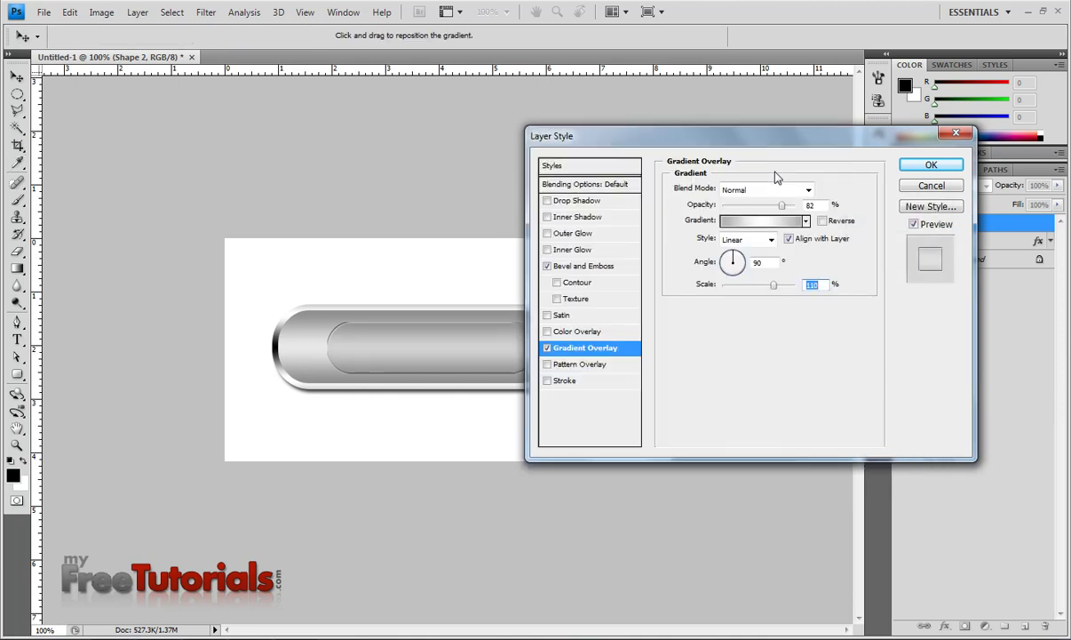
{"action": "left_click", "coordinate": [923, 167]}
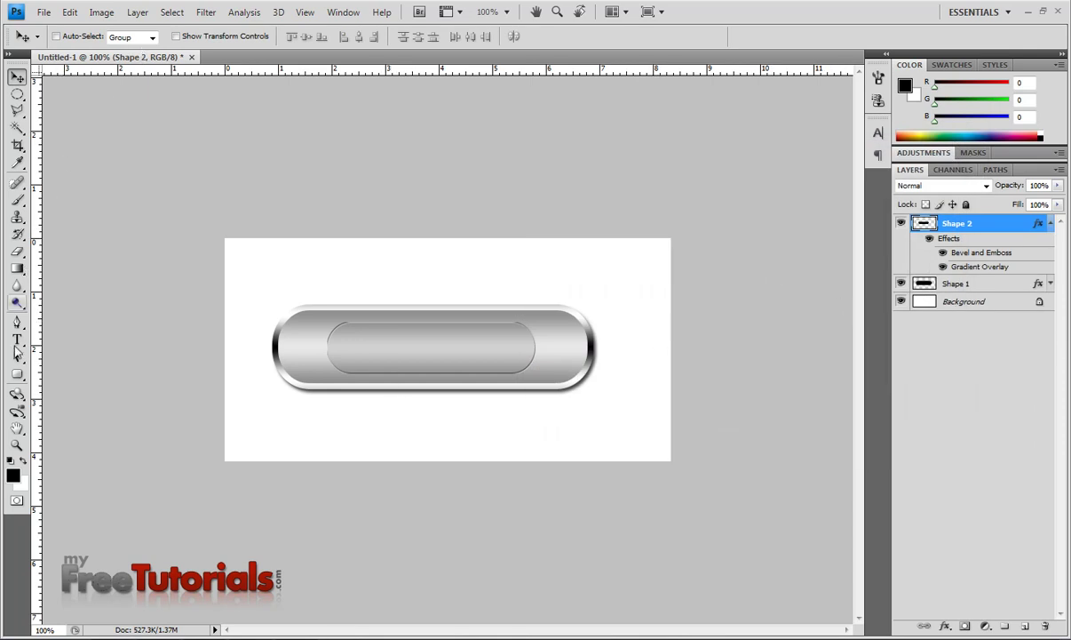
Draw a black starburst custom shape over the pill's left end.
{"action": "left_click", "coordinate": [17, 373]}
{"action": "left_click", "coordinate": [88, 445]}
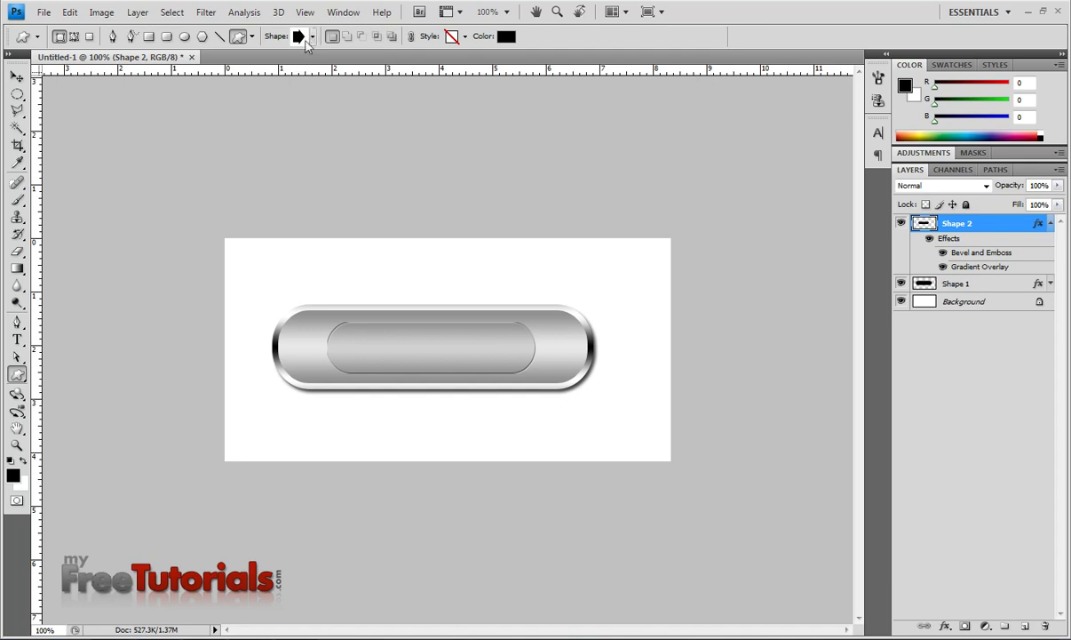
{"action": "left_click", "coordinate": [311, 35]}
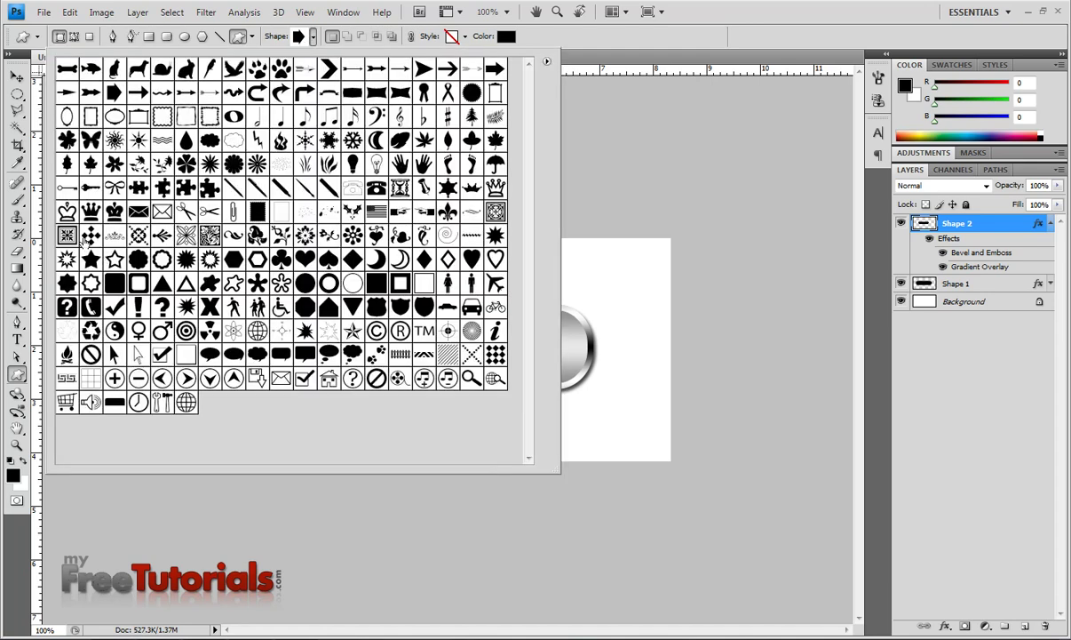
{"action": "double_click", "coordinate": [138, 147]}
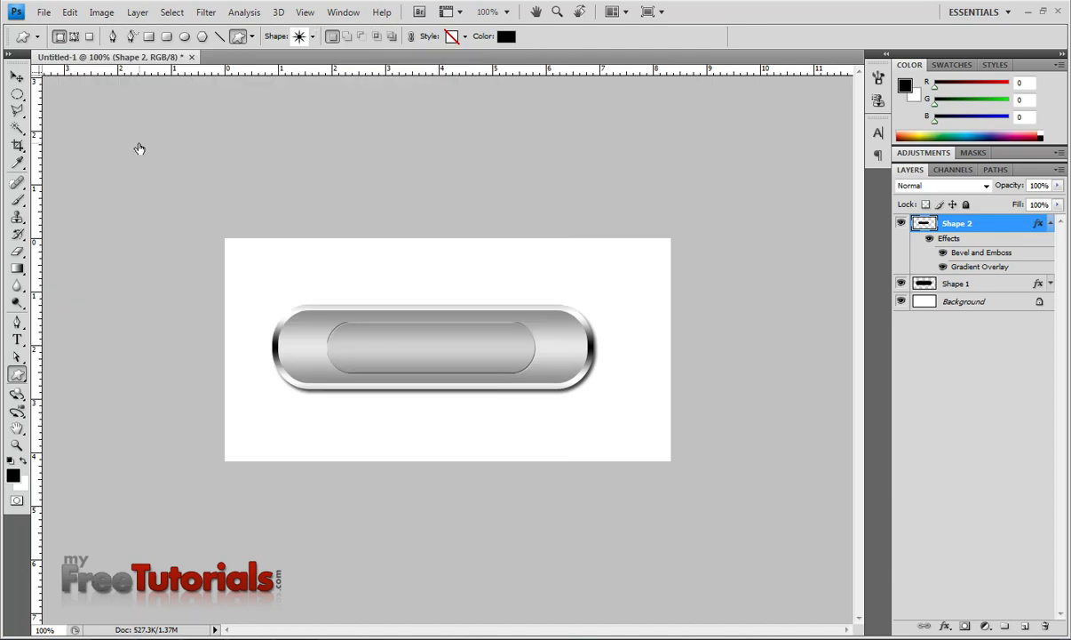
{"action": "left_click_drag", "start_coordinate": [302, 318], "coordinate": [374, 399]}
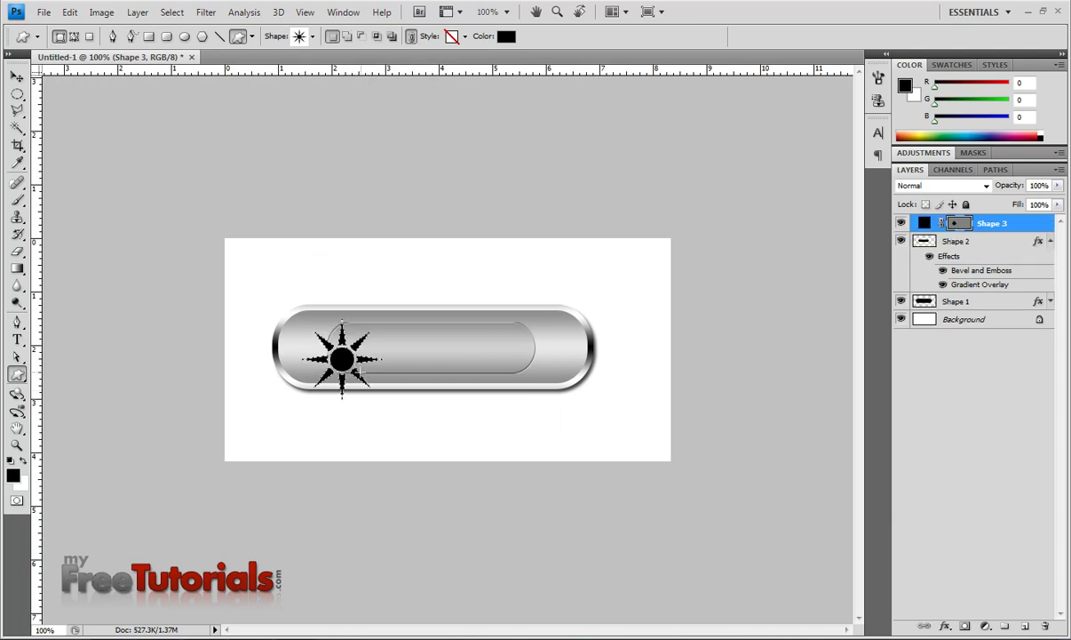
Move the starburst onto the pill, rotate it slightly, and nudge it left and down.
{"action": "key", "text": "v"}
{"action": "left_click_drag", "start_coordinate": [345, 363], "coordinate": [333, 353]}
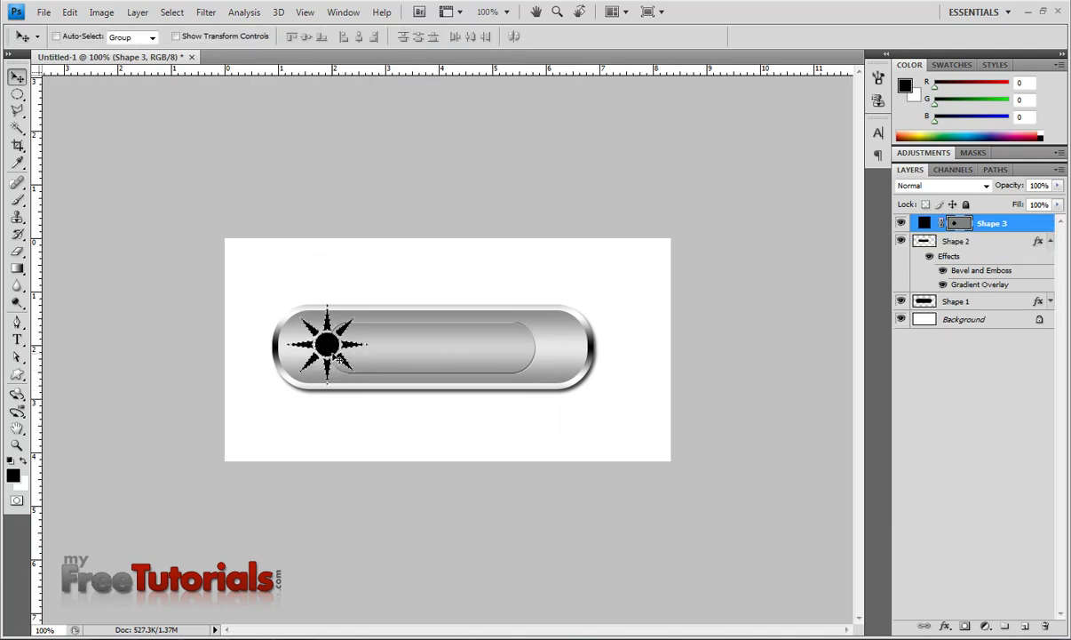
{"action": "key", "text": "ctrl+t"}
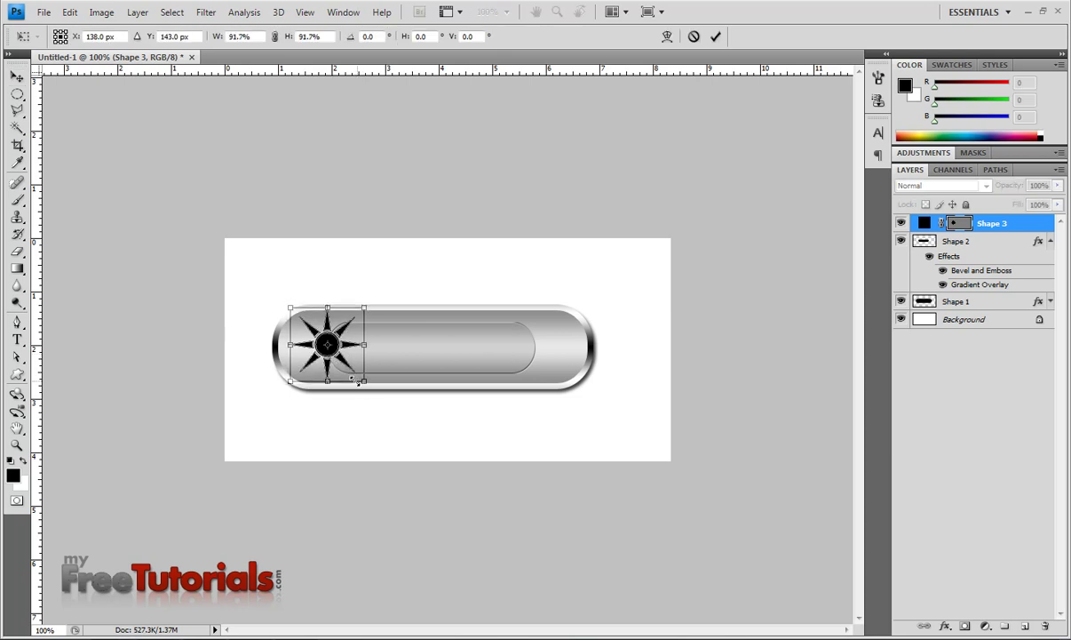
{"action": "left_click_drag", "start_coordinate": [360, 379], "coordinate": [354, 381]}
{"action": "key", "text": "Return"}
{"action": "key", "text": "Left"}
{"action": "key", "text": "Left"}
{"action": "key", "text": "Left"}
{"action": "key", "text": "Down"}
{"action": "key", "text": "Down"}
{"action": "key", "text": "Down"}
{"action": "key", "text": "Left"}
{"action": "key", "text": "Left"}
{"action": "key", "text": "Left"}
{"action": "key", "text": "Left"}
{"action": "key", "text": "Left"}
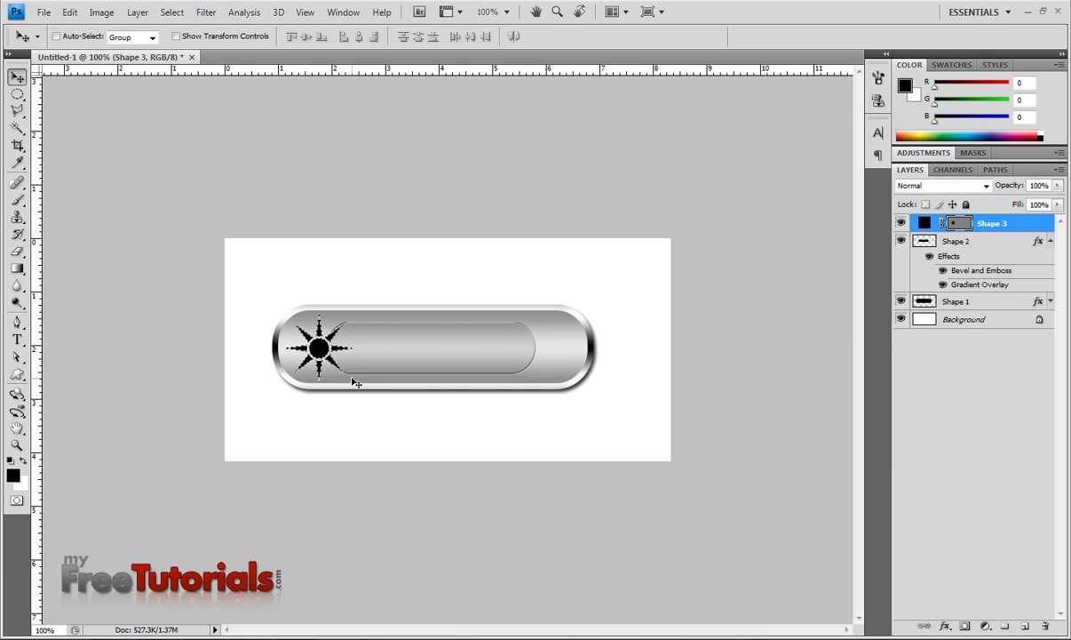
{"action": "left_click", "coordinate": [938, 238]}
{"action": "left_click", "coordinate": [934, 222]}
{"action": "key", "text": "Left"}
{"action": "key", "text": "Left"}
{"action": "key", "text": "Left"}
{"action": "key", "text": "Left"}
{"action": "key", "text": "Left"}
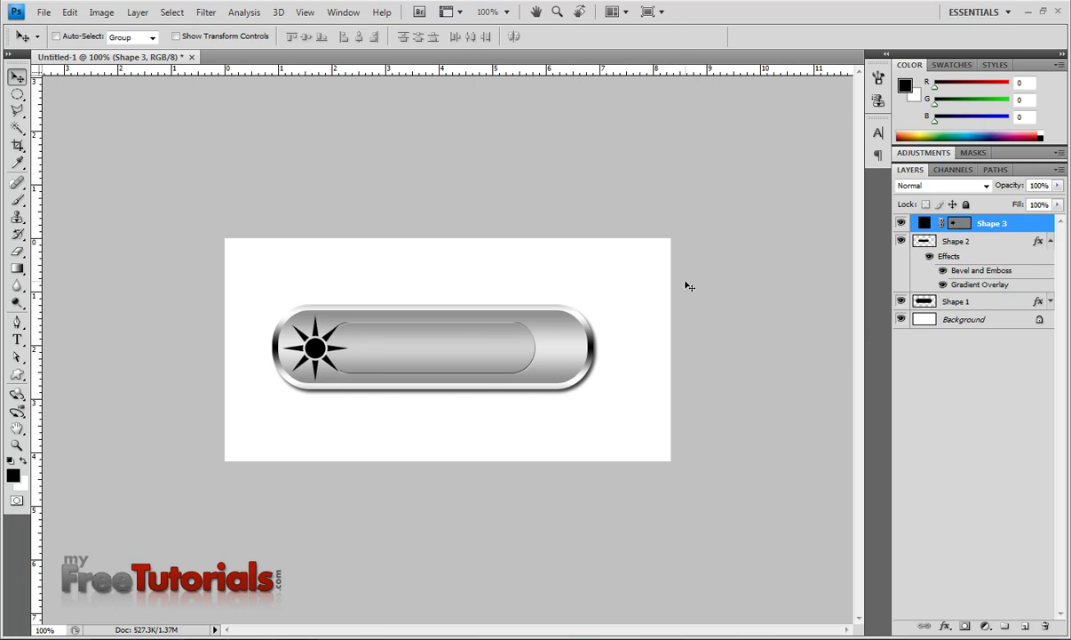
Rasterize the starburst Shape 3 layer and open its blending options.
{"action": "right_click", "coordinate": [1013, 223]}
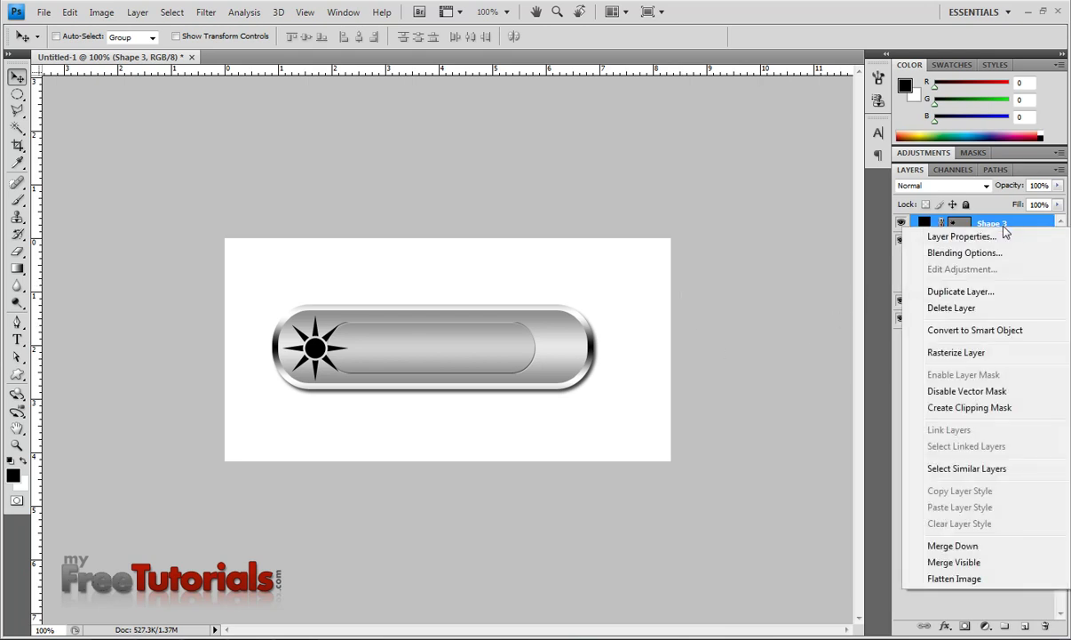
{"action": "left_click", "coordinate": [945, 352]}
{"action": "right_click", "coordinate": [969, 222]}
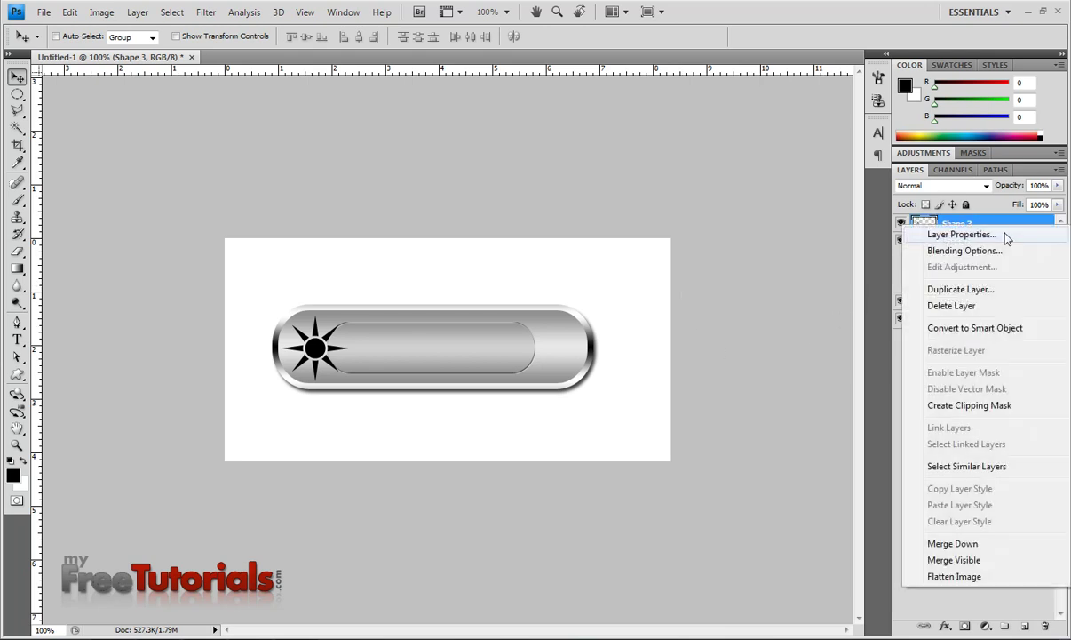
{"action": "left_click", "coordinate": [999, 251]}
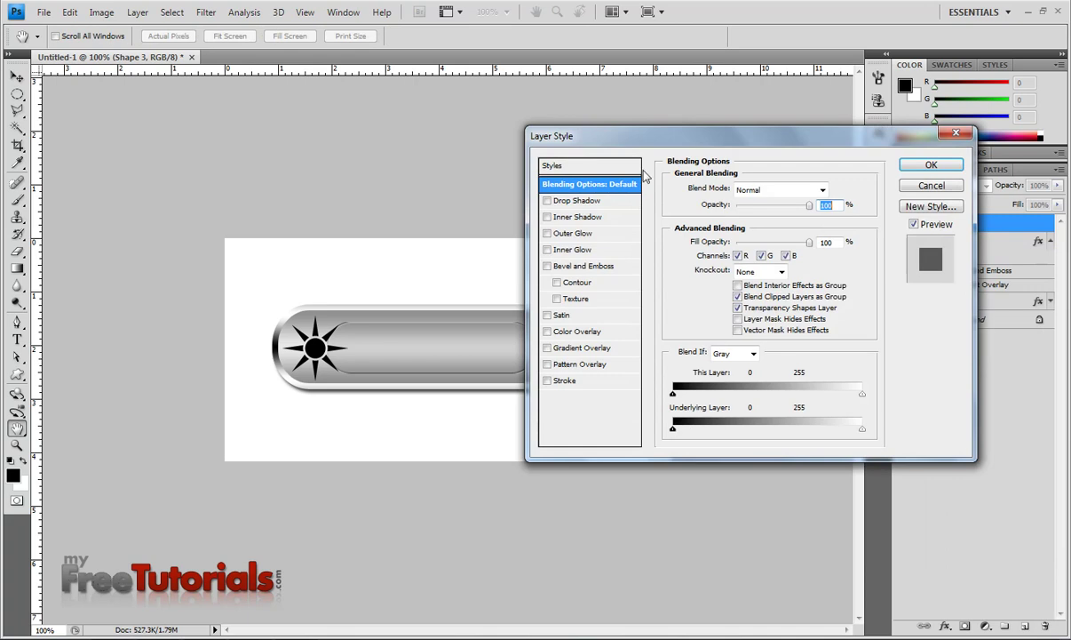
Add drop shadow, bevel and emboss, and gradient overlay to the starburst.
{"action": "left_click_drag", "start_coordinate": [653, 144], "coordinate": [587, 142]}
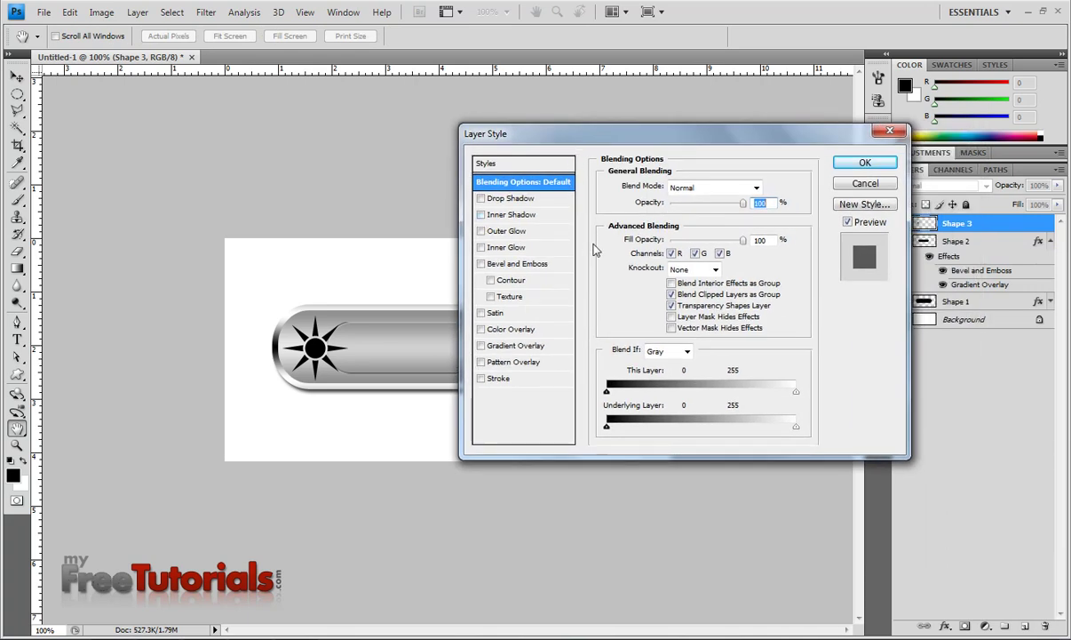
{"action": "left_click", "coordinate": [528, 199]}
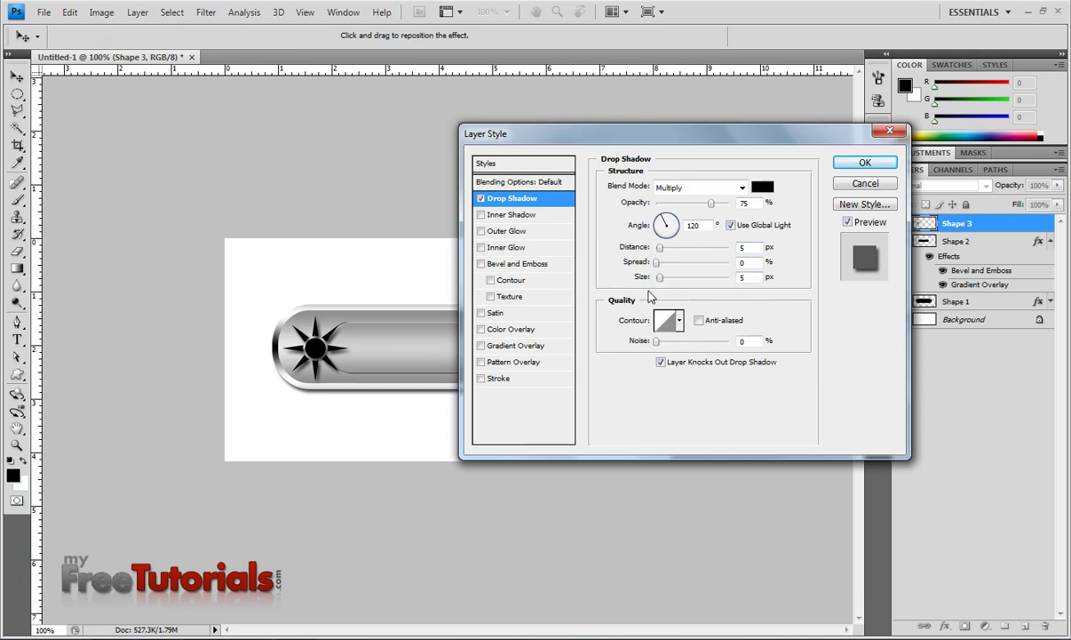
{"action": "left_click", "coordinate": [520, 264]}
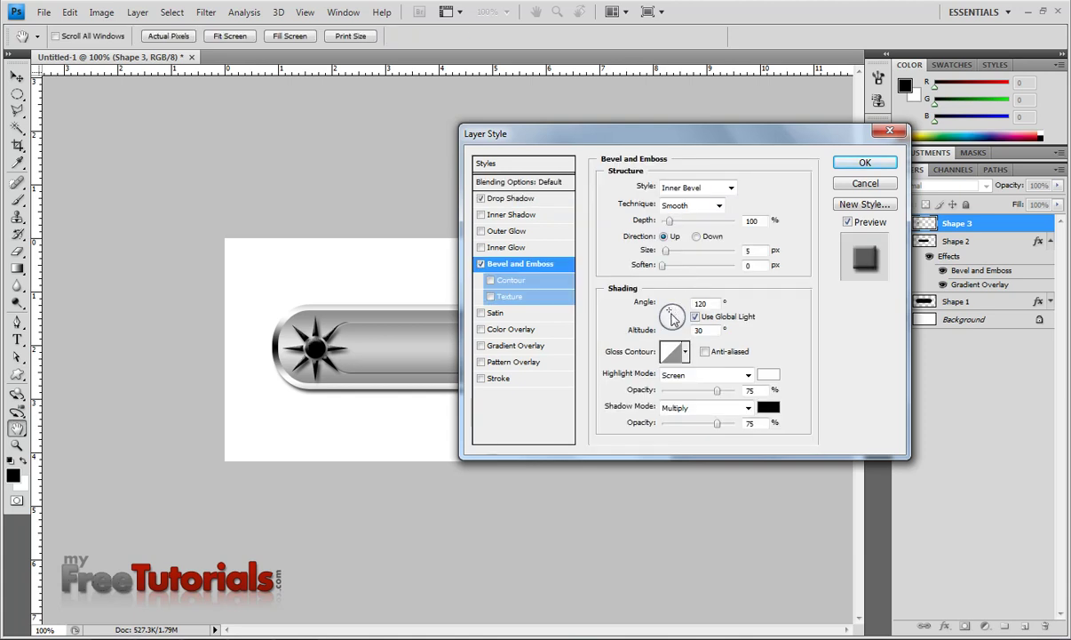
{"action": "left_click", "coordinate": [513, 345]}
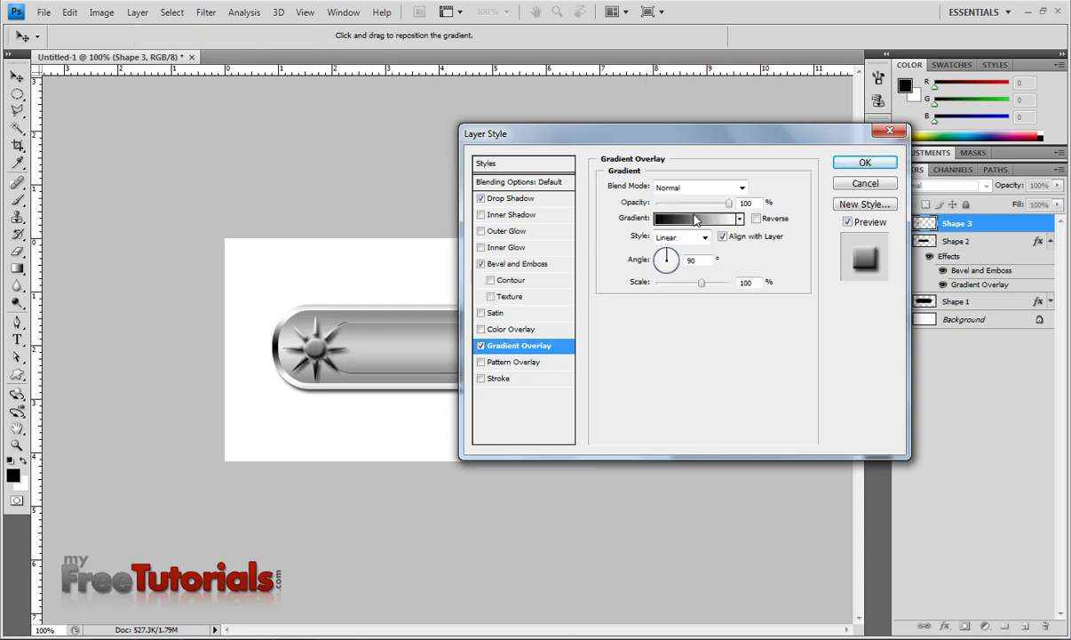
Make the overlay gradient run from red #e7061d to black.
{"action": "left_click", "coordinate": [690, 219]}
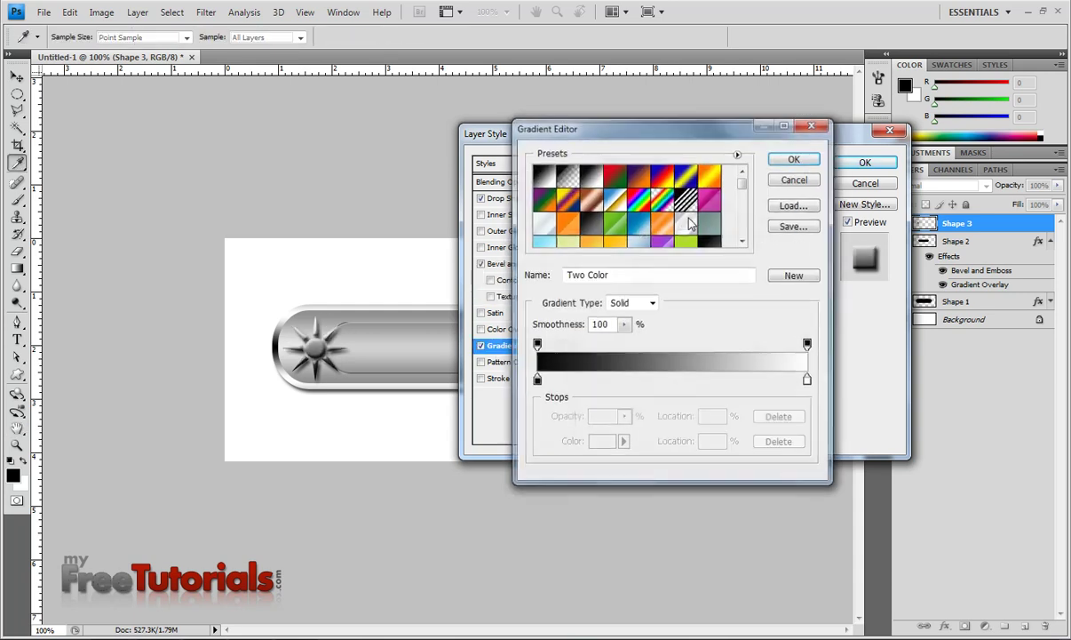
{"action": "left_click", "coordinate": [536, 380]}
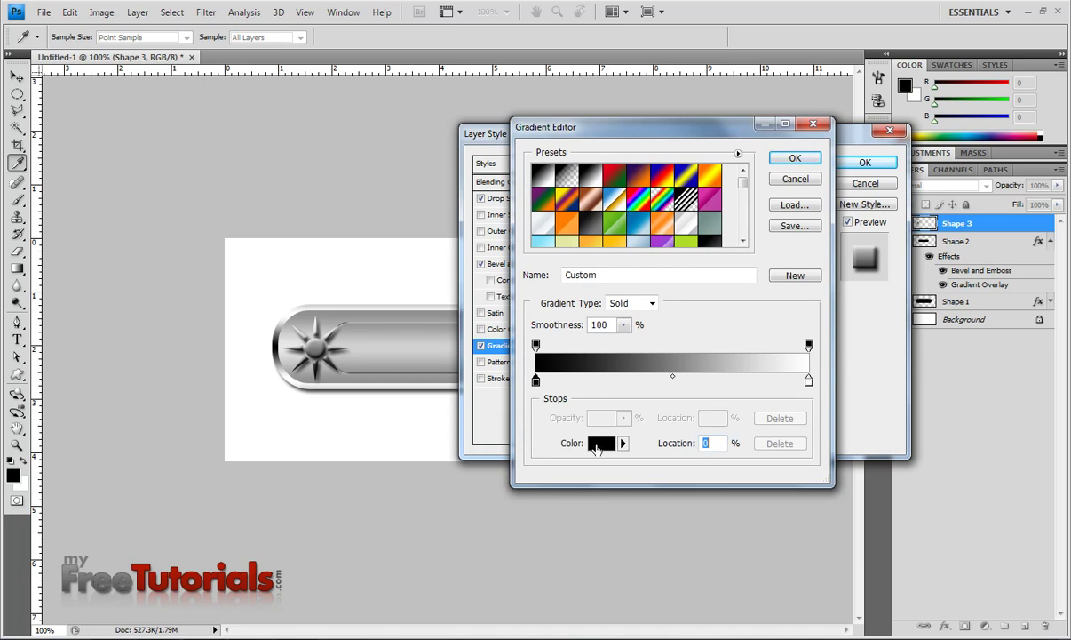
{"action": "double_click", "coordinate": [536, 380]}
{"action": "left_click_drag", "start_coordinate": [815, 457], "coordinate": [702, 458]}
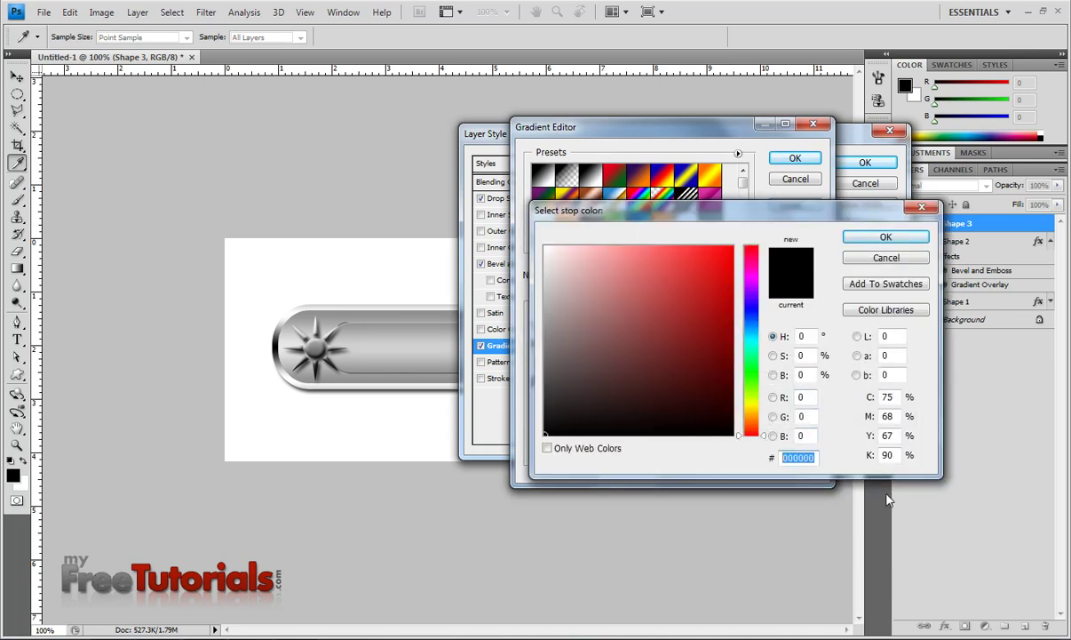
{"action": "type", "text": "e7"}
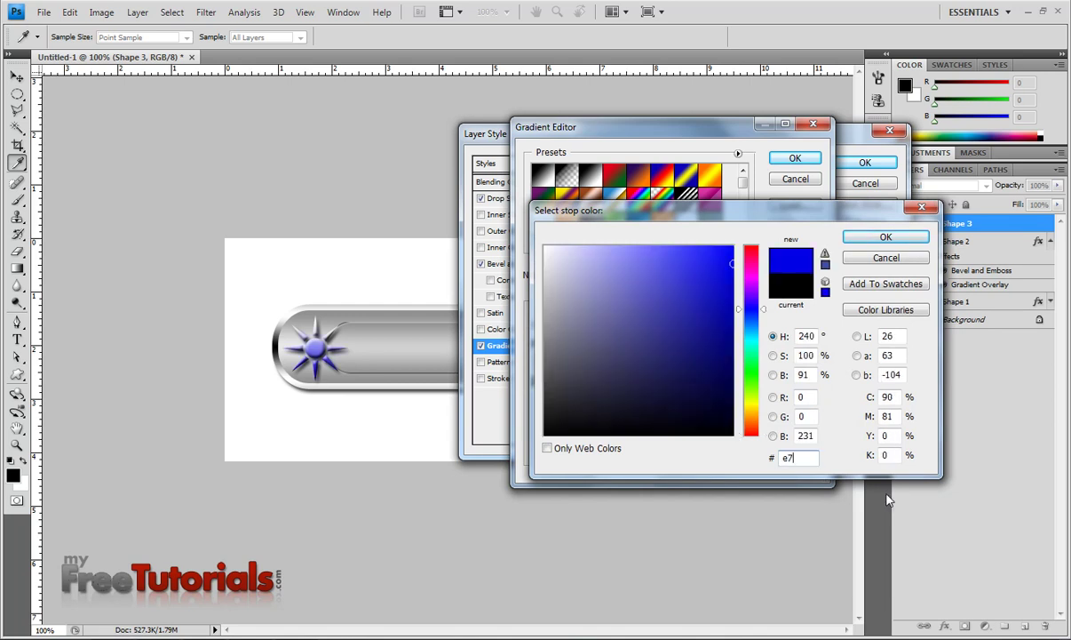
{"action": "type", "text": "061d"}
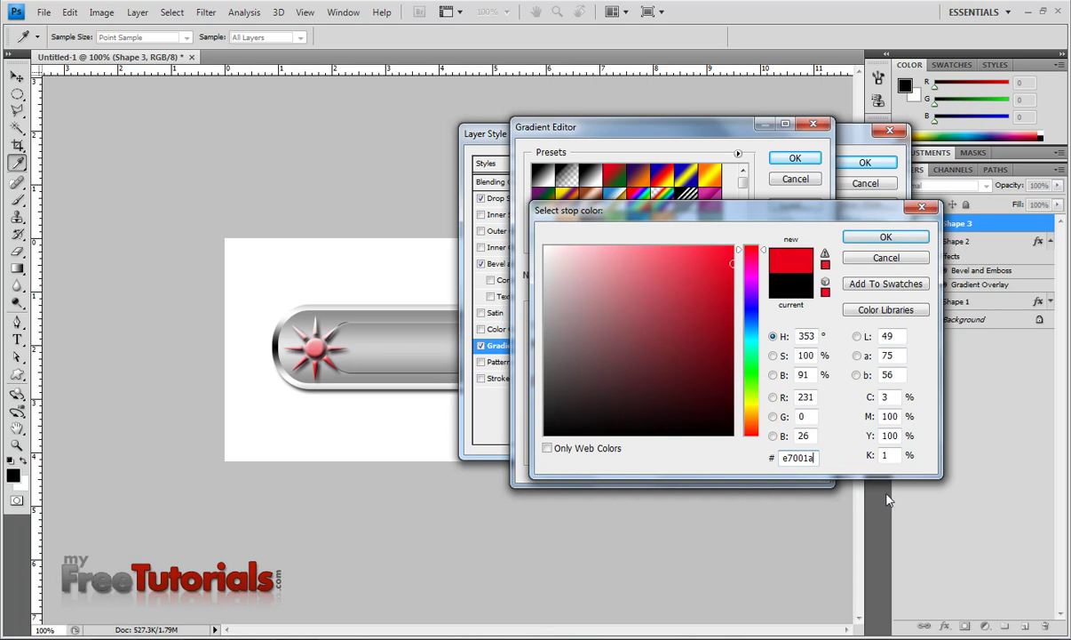
{"action": "key", "text": "Return"}
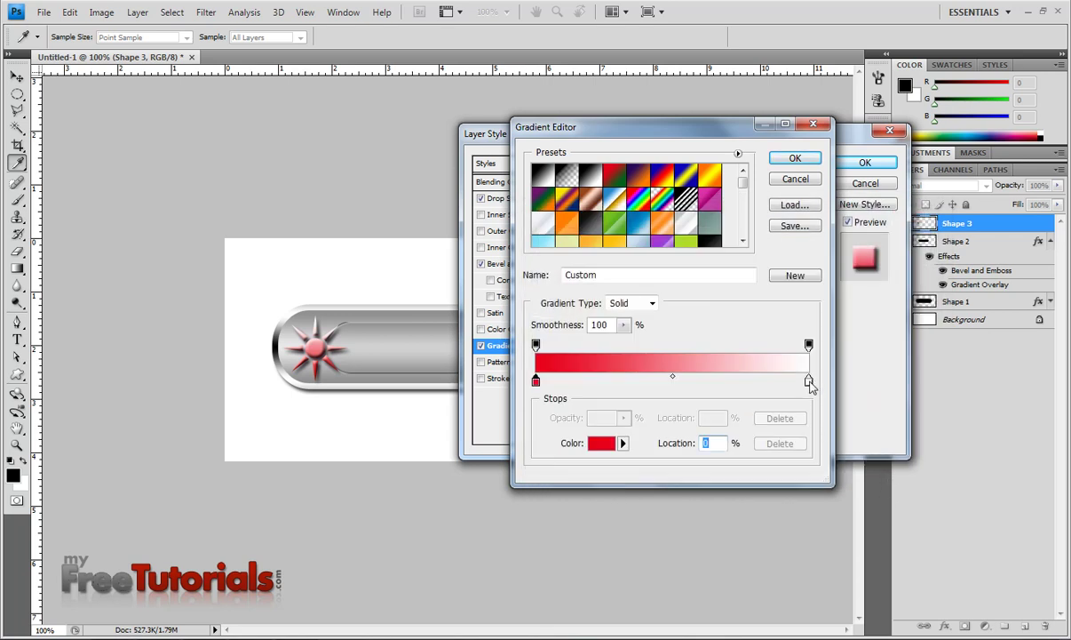
{"action": "left_click", "coordinate": [808, 380]}
{"action": "left_click", "coordinate": [607, 445]}
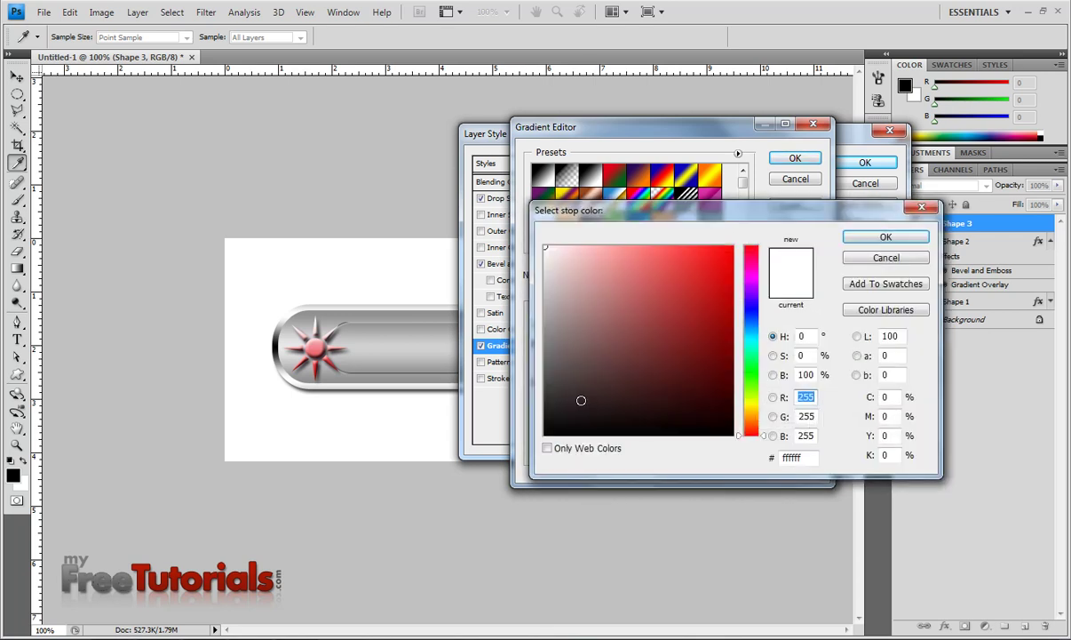
{"action": "left_click", "coordinate": [545, 433]}
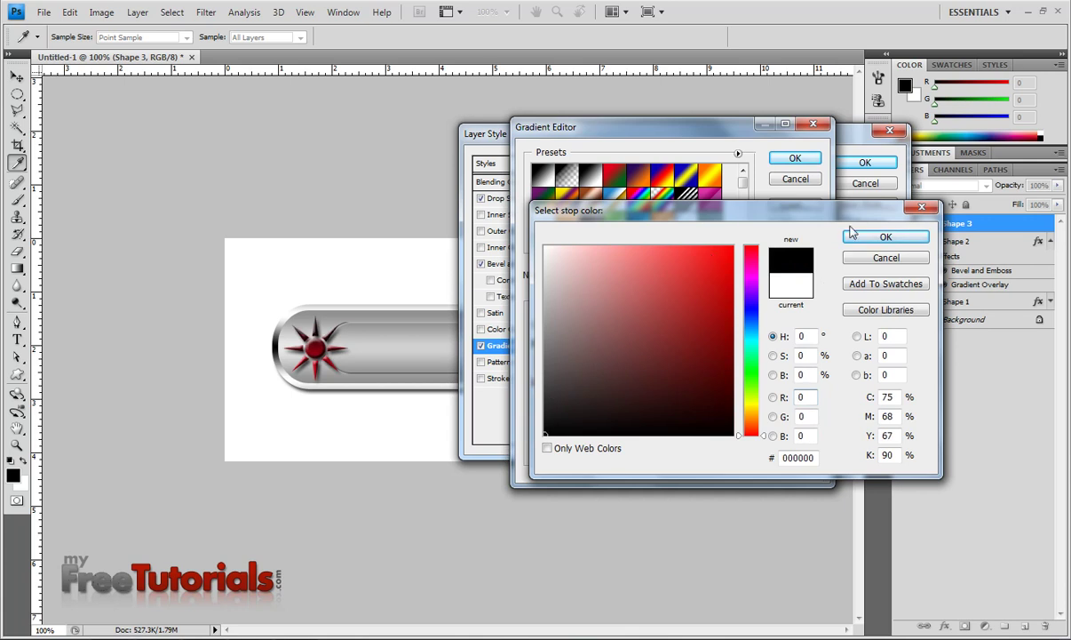
{"action": "left_click", "coordinate": [885, 236]}
{"action": "left_click", "coordinate": [795, 157]}
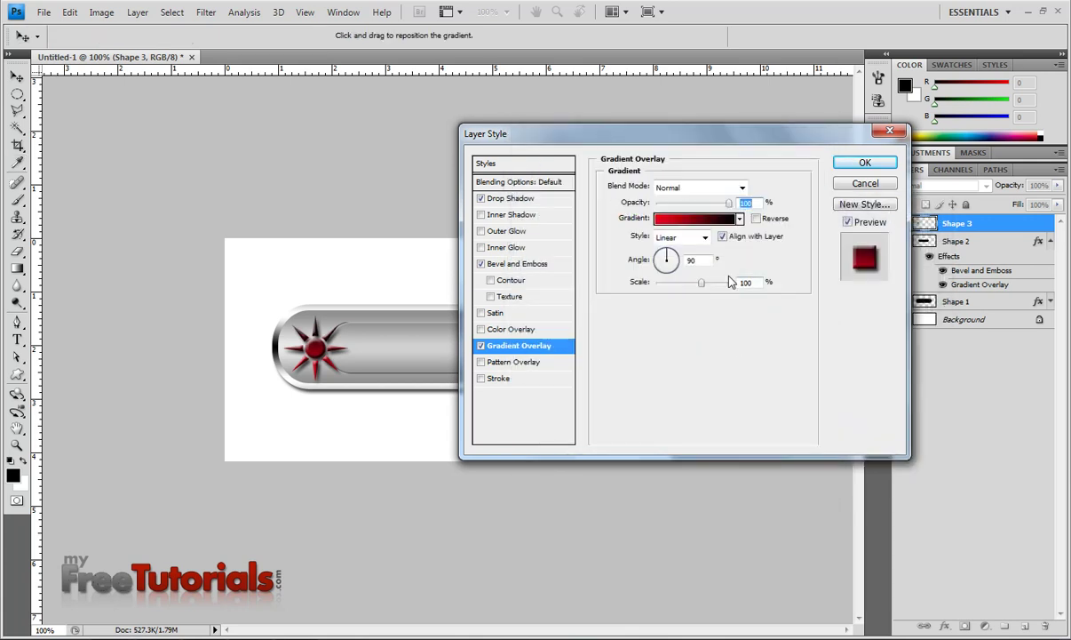
Switch the gradient overlay style to Diamond and apply the layer style.
{"action": "left_click", "coordinate": [679, 237]}
{"action": "left_click", "coordinate": [661, 294]}
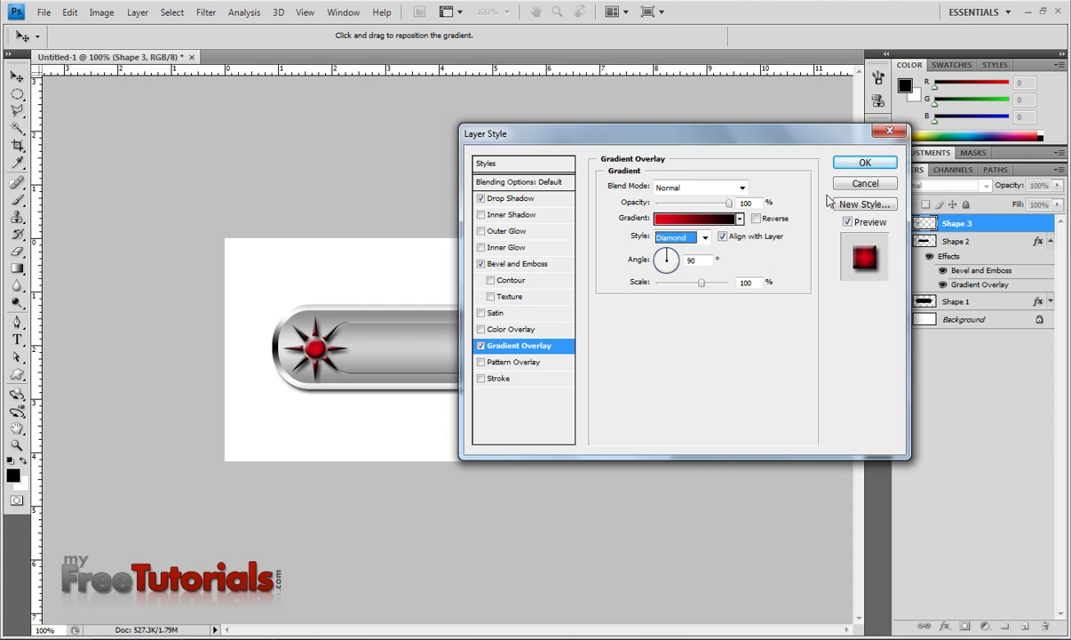
{"action": "left_click", "coordinate": [849, 165]}
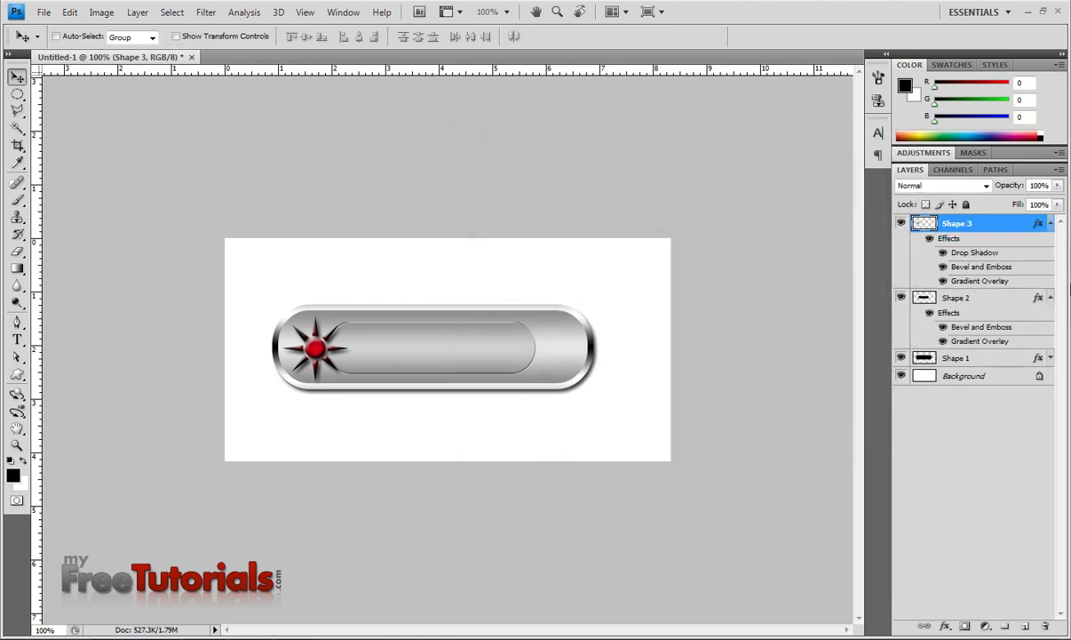
{"action": "left_click", "coordinate": [1050, 223]}
{"action": "left_click", "coordinate": [1050, 241]}
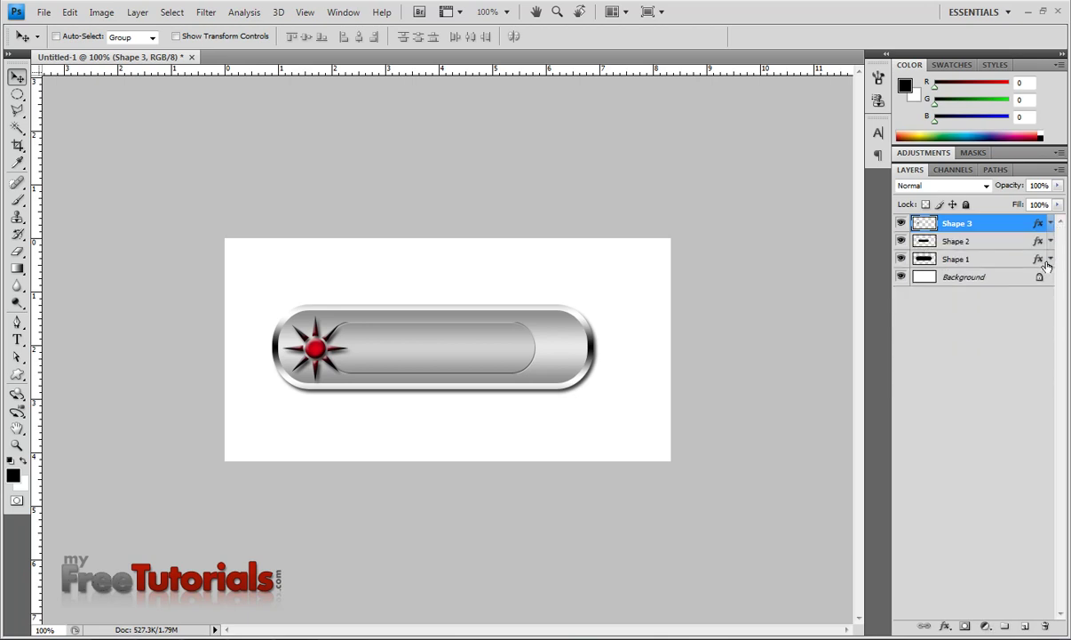
{"action": "left_click", "coordinate": [17, 338]}
{"action": "left_click", "coordinate": [374, 347]}
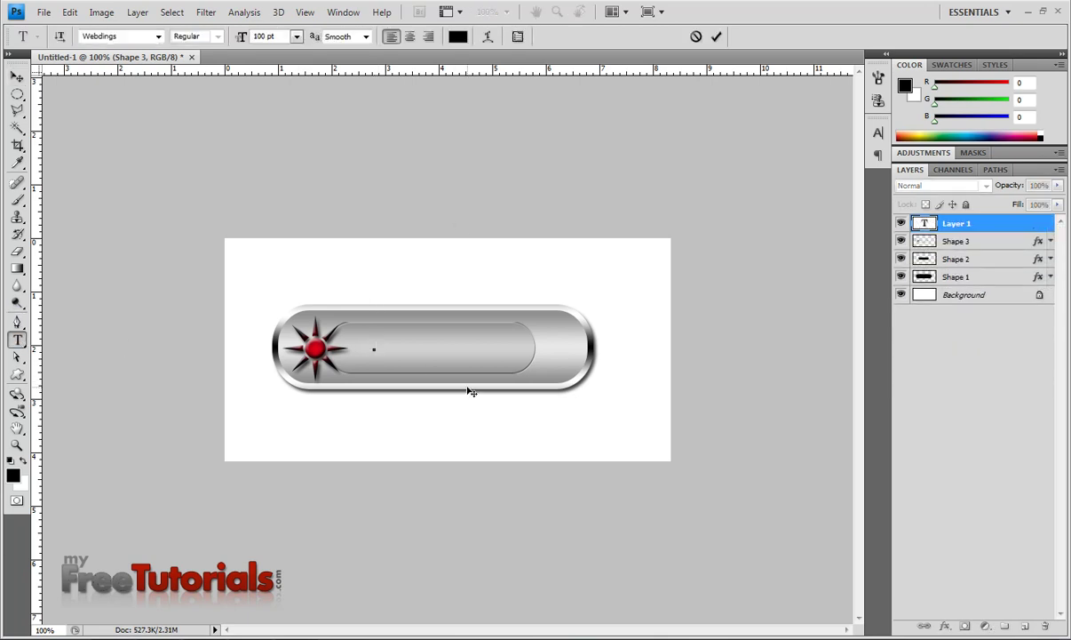
{"action": "type", "text": "j"}
{"action": "key", "text": "BackSpace"}
{"action": "key", "text": "Escape"}
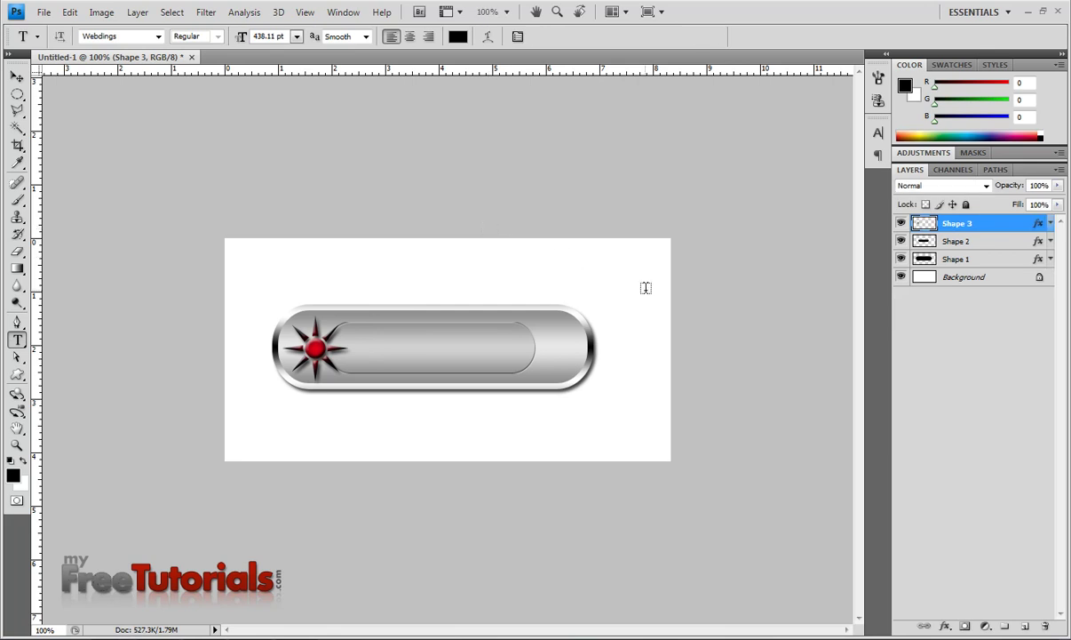
{"action": "key", "text": "v"}
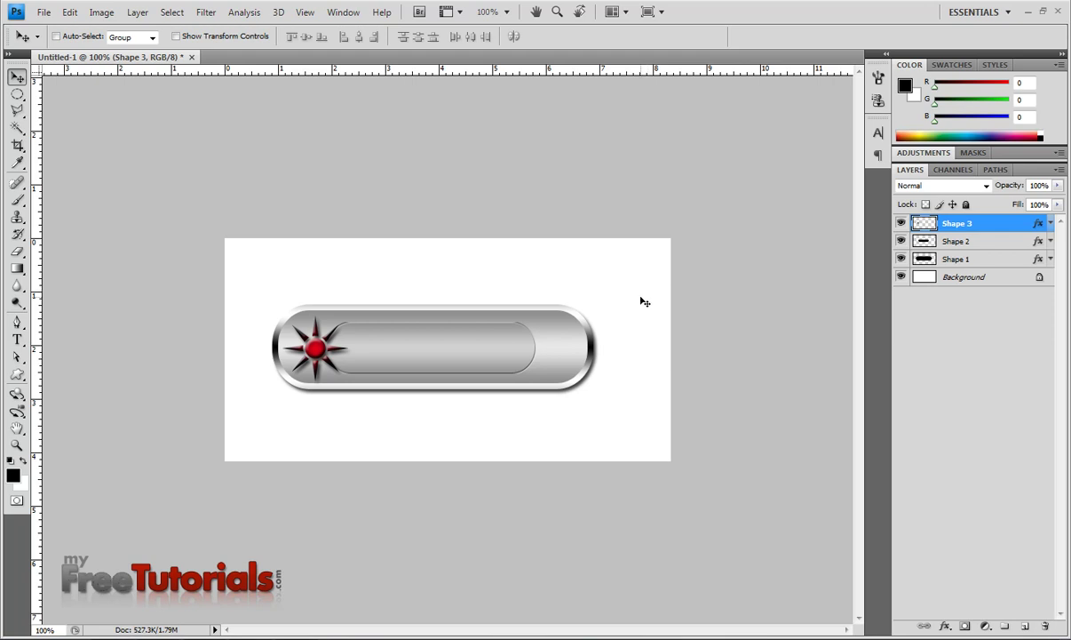
Type and commit the word TUTORIALS inside the button.
{"action": "left_click", "coordinate": [18, 338]}
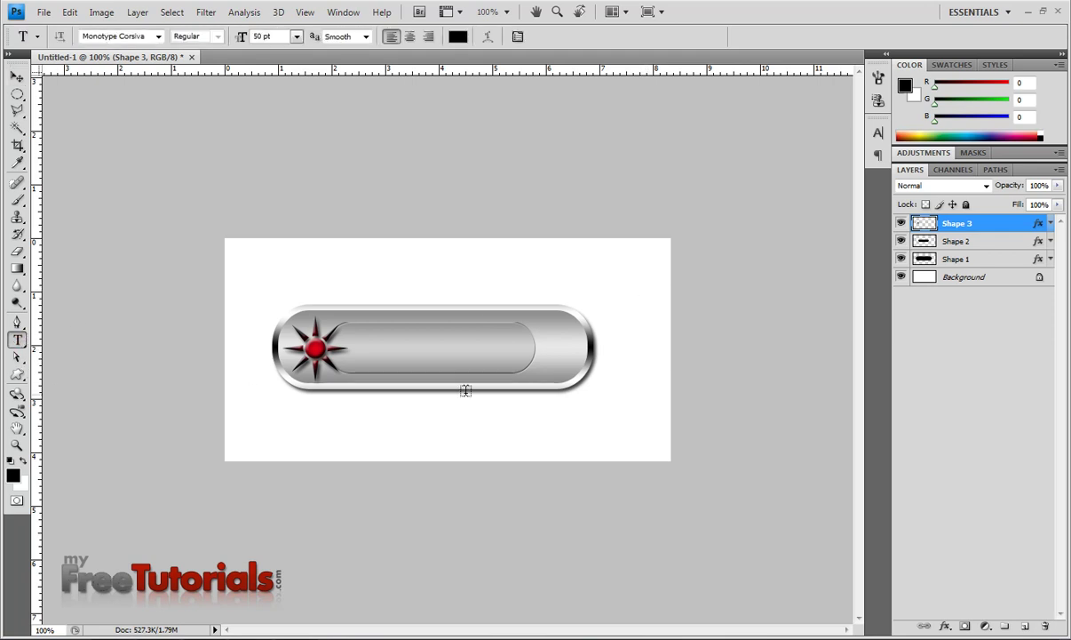
{"action": "left_click", "coordinate": [387, 352]}
{"action": "type", "text": "TUTORIALS"}
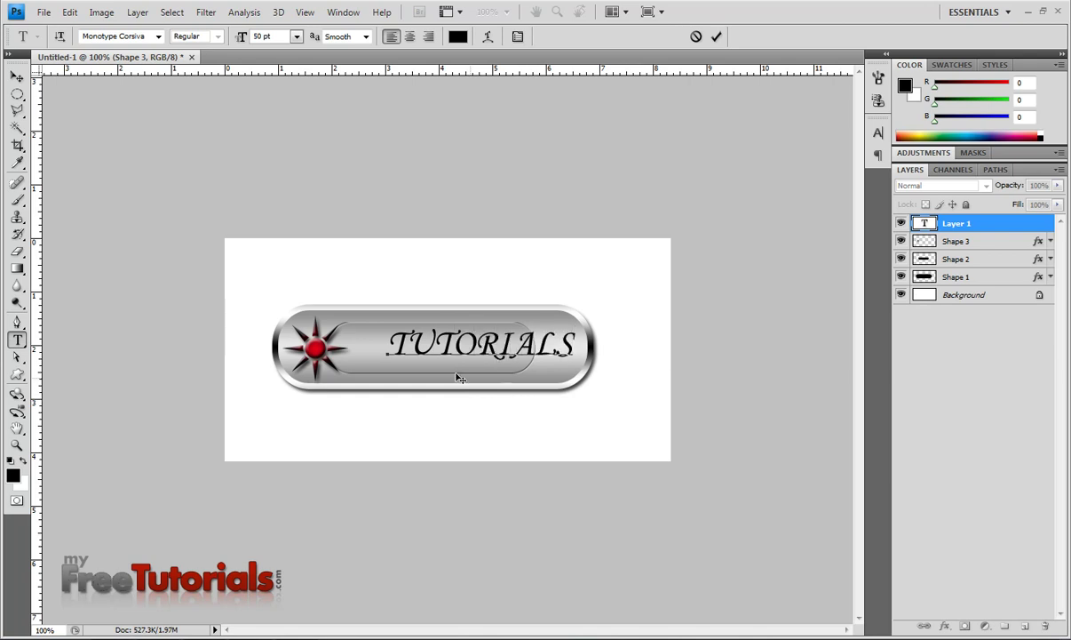
{"action": "type", "text": "o"}
{"action": "key", "text": "BackSpace"}
{"action": "key", "text": "ctrl+Return"}
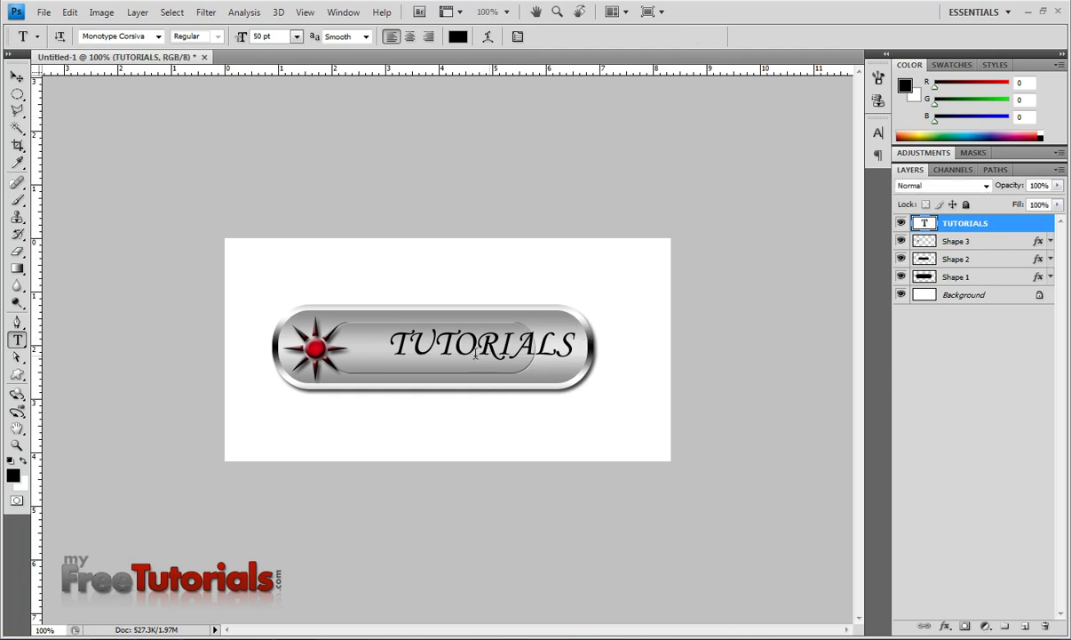
Move TUTORIALS left beside the sun, scale it to about 94%, and nudge it down.
{"action": "key", "text": "v"}
{"action": "left_click_drag", "start_coordinate": [494, 356], "coordinate": [453, 357]}
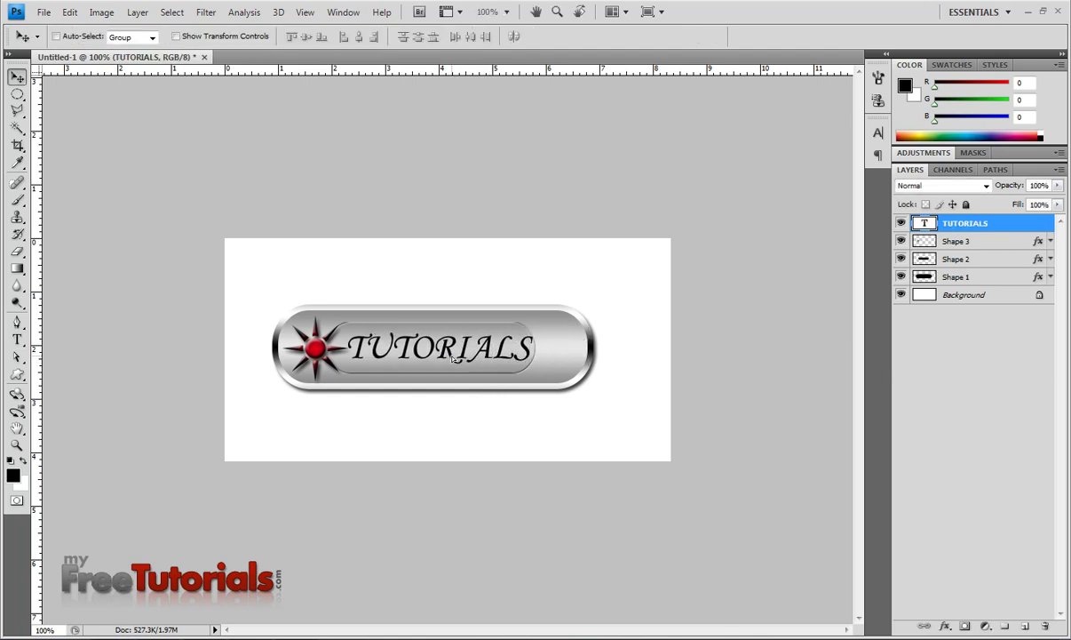
{"action": "key", "text": "ctrl+t"}
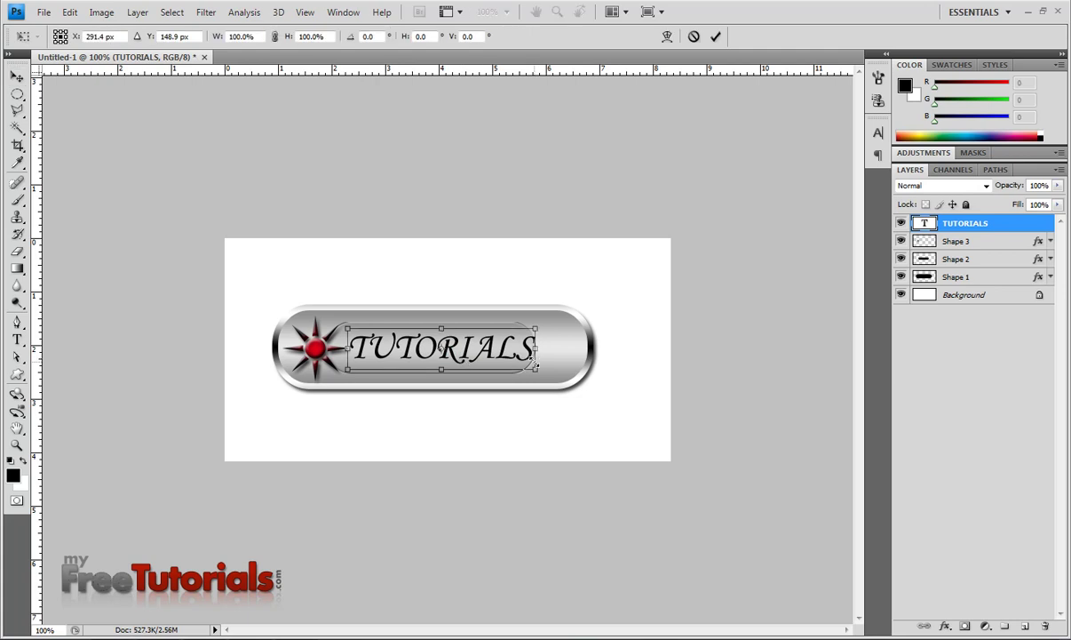
{"action": "left_click_drag", "start_coordinate": [533, 366], "coordinate": [526, 370]}
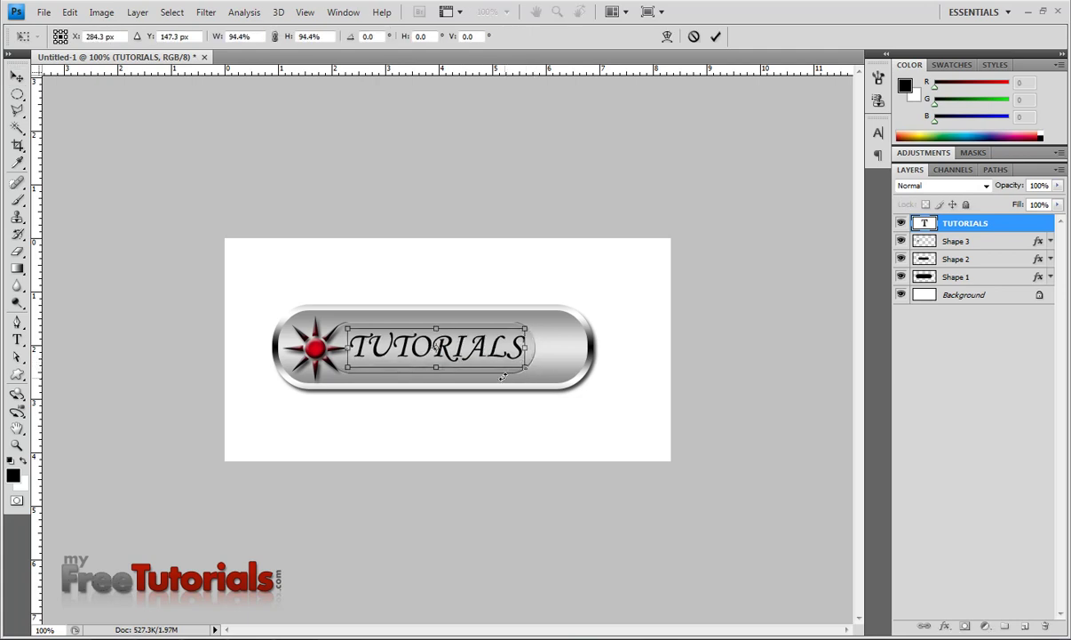
{"action": "key", "text": "Return"}
{"action": "key", "text": "Down"}
{"action": "key", "text": "Down"}
{"action": "key", "text": "Down"}
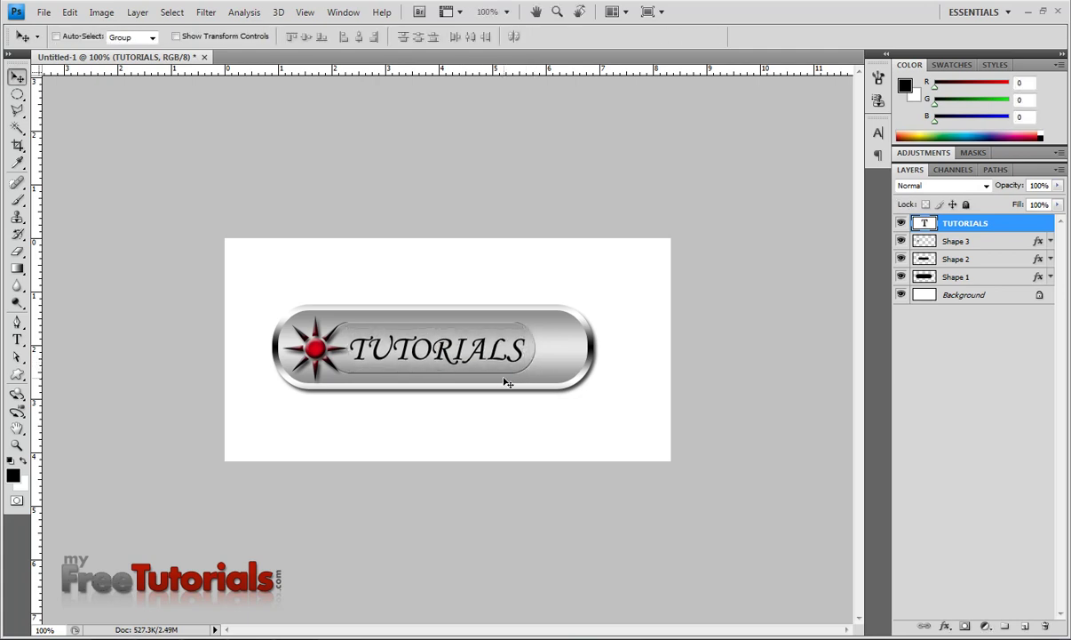
{"action": "key", "text": "Down"}
{"action": "key", "text": "Down"}
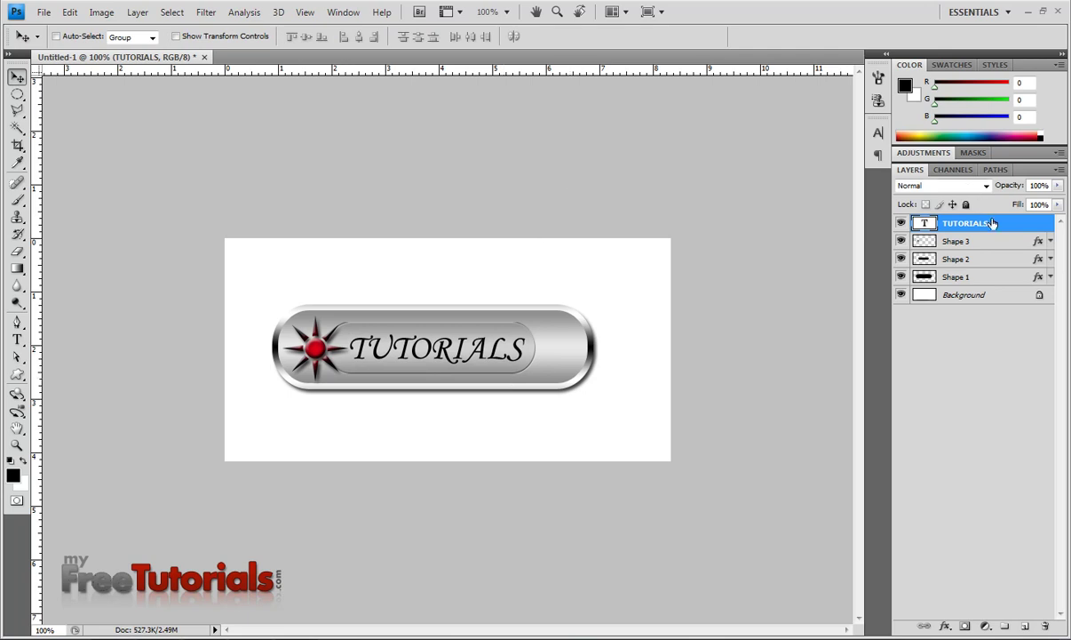
Colour the TUTORIALS text dark red #980000 and apply Faux Bold in the Character panel.
{"action": "right_click", "coordinate": [1007, 231]}
{"action": "left_click", "coordinate": [877, 133]}
{"action": "left_click", "coordinate": [826, 219]}
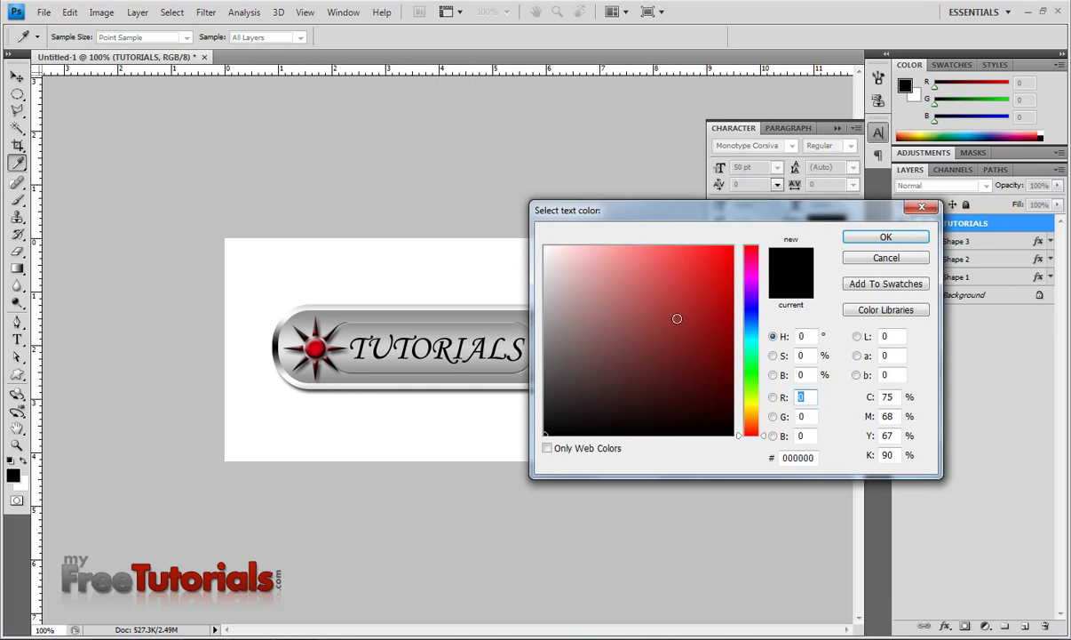
{"action": "left_click_drag", "start_coordinate": [729, 249], "coordinate": [733, 296]}
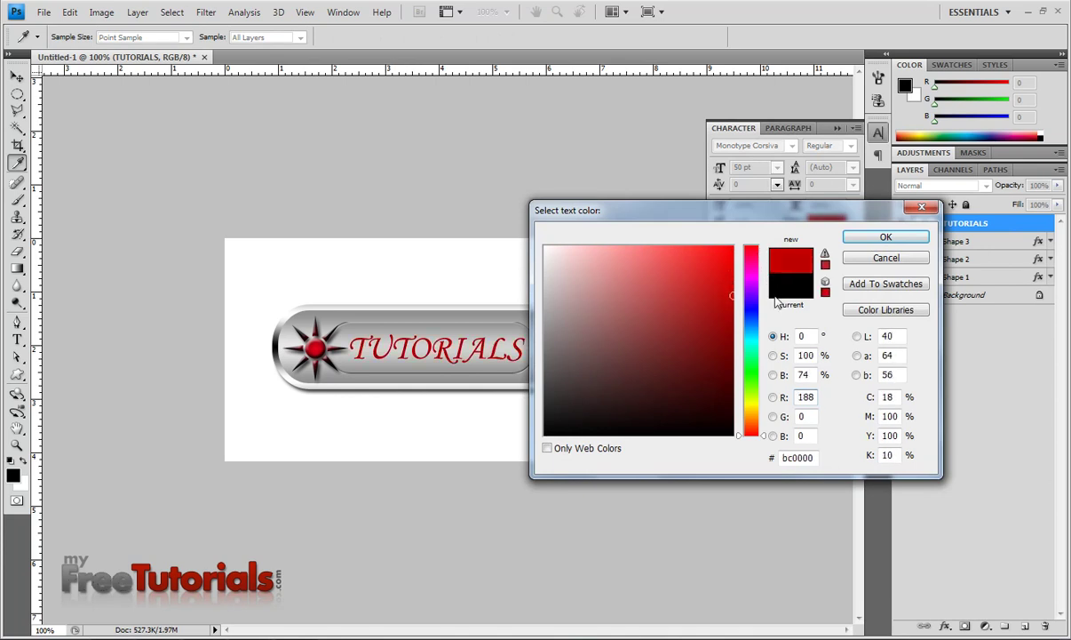
{"action": "left_click_drag", "start_coordinate": [737, 299], "coordinate": [741, 329]}
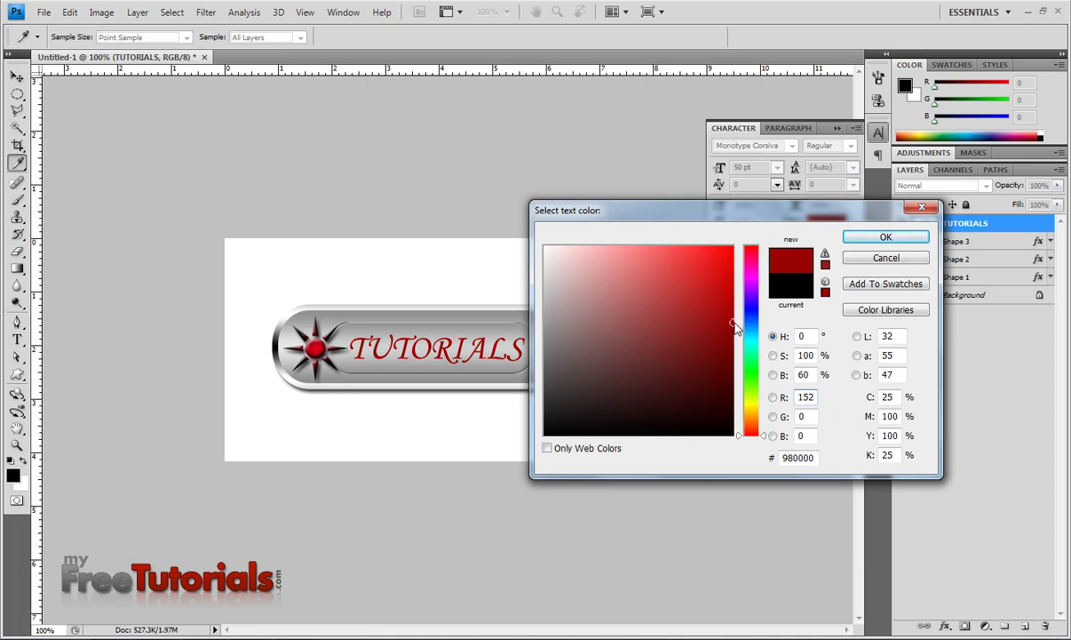
{"action": "left_click", "coordinate": [886, 237]}
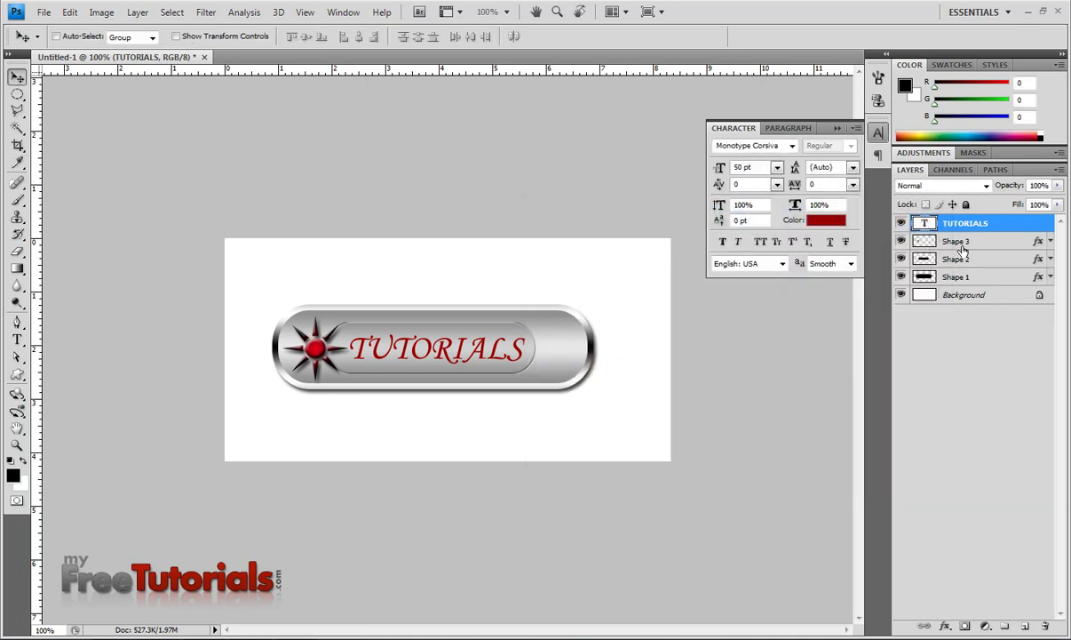
{"action": "left_click", "coordinate": [723, 241]}
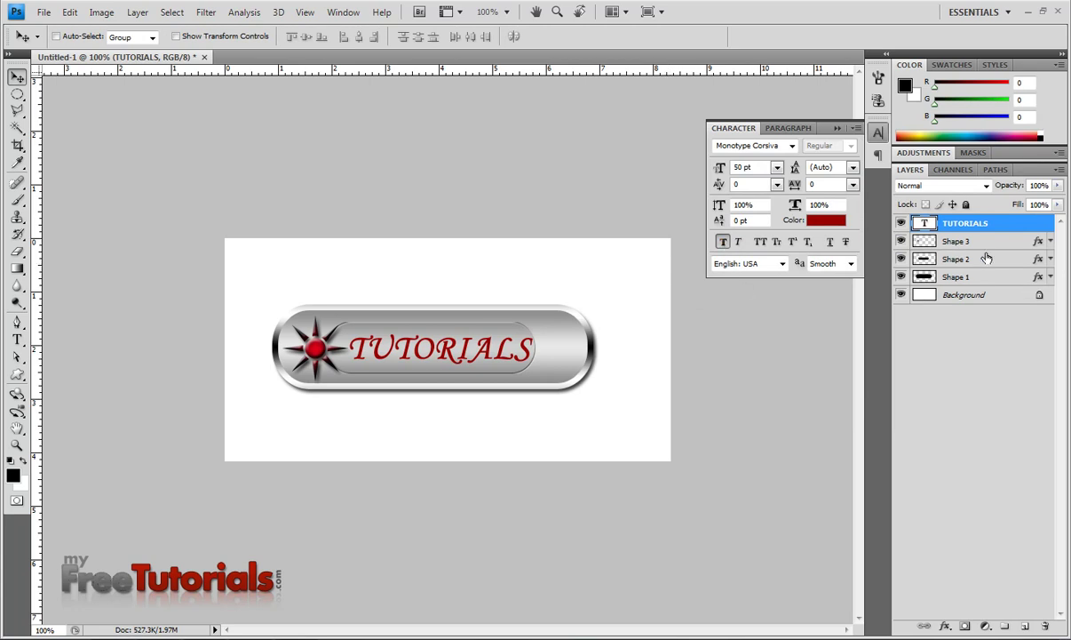
Add a Bevel and Emboss layer effect to the TUTORIALS text.
{"action": "right_click", "coordinate": [1006, 233]}
{"action": "key", "text": "Escape"}
{"action": "key", "text": "h"}
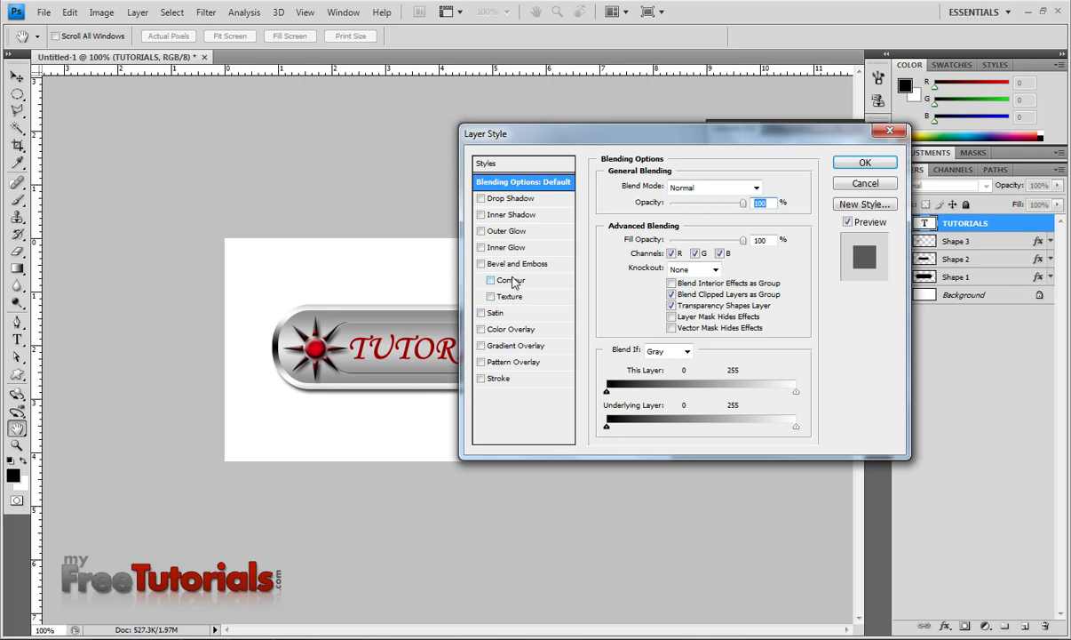
{"action": "left_click", "coordinate": [482, 264]}
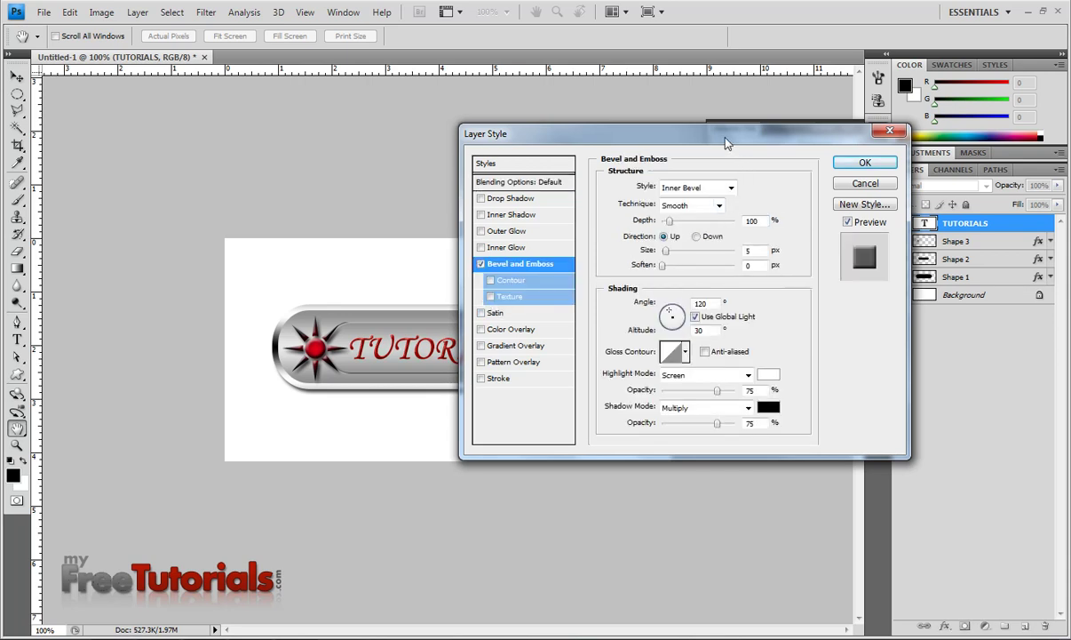
{"action": "left_click_drag", "start_coordinate": [723, 142], "coordinate": [870, 165]}
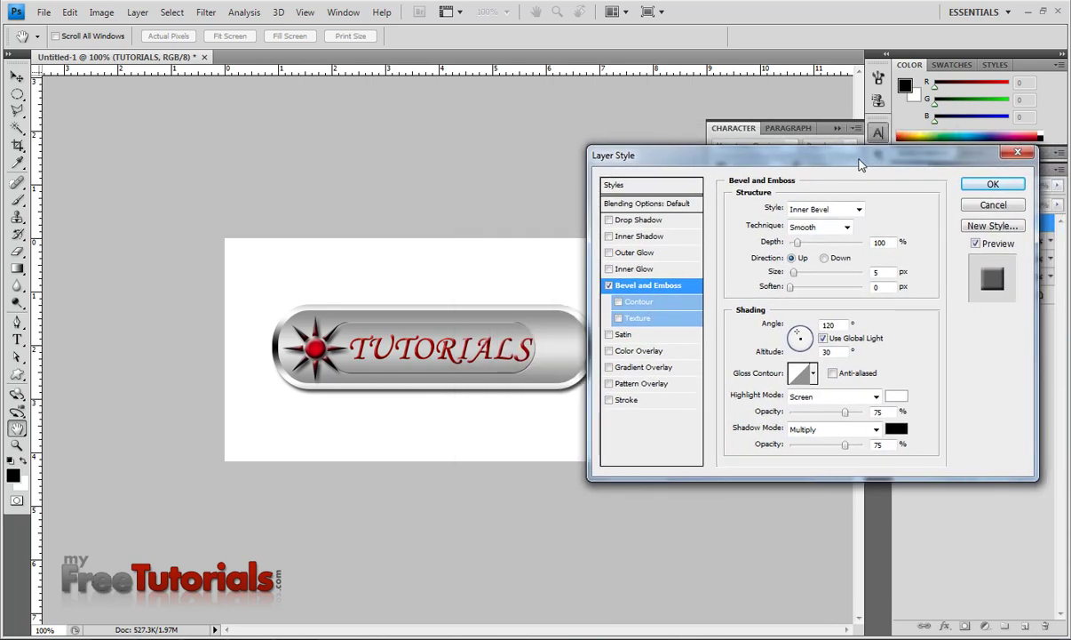
{"action": "left_click", "coordinate": [1011, 186]}
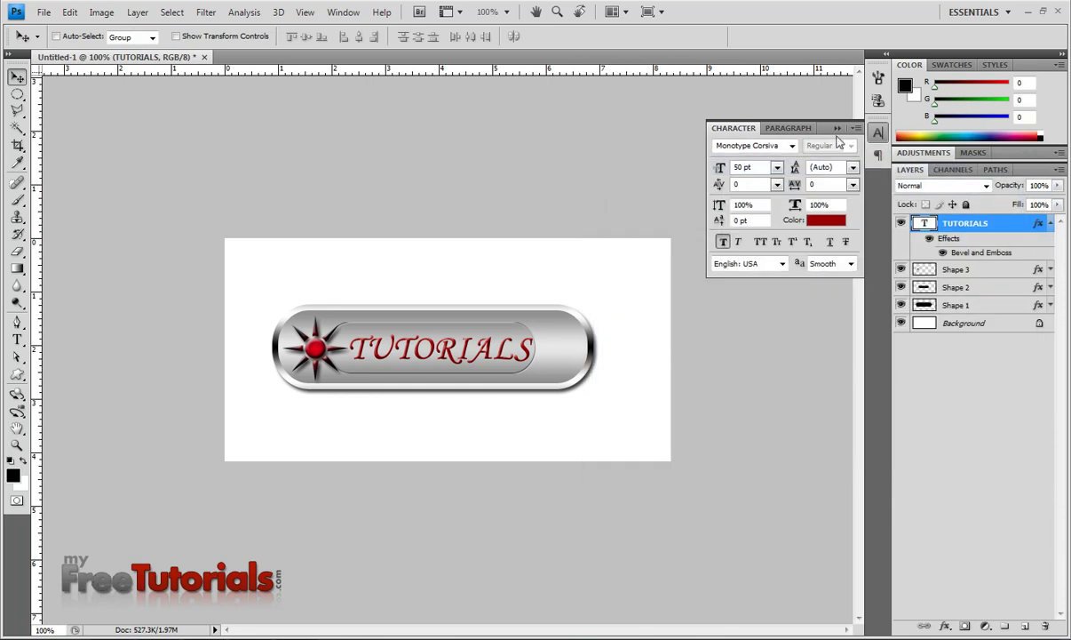
{"action": "left_click", "coordinate": [835, 131]}
{"action": "left_click", "coordinate": [1050, 223]}
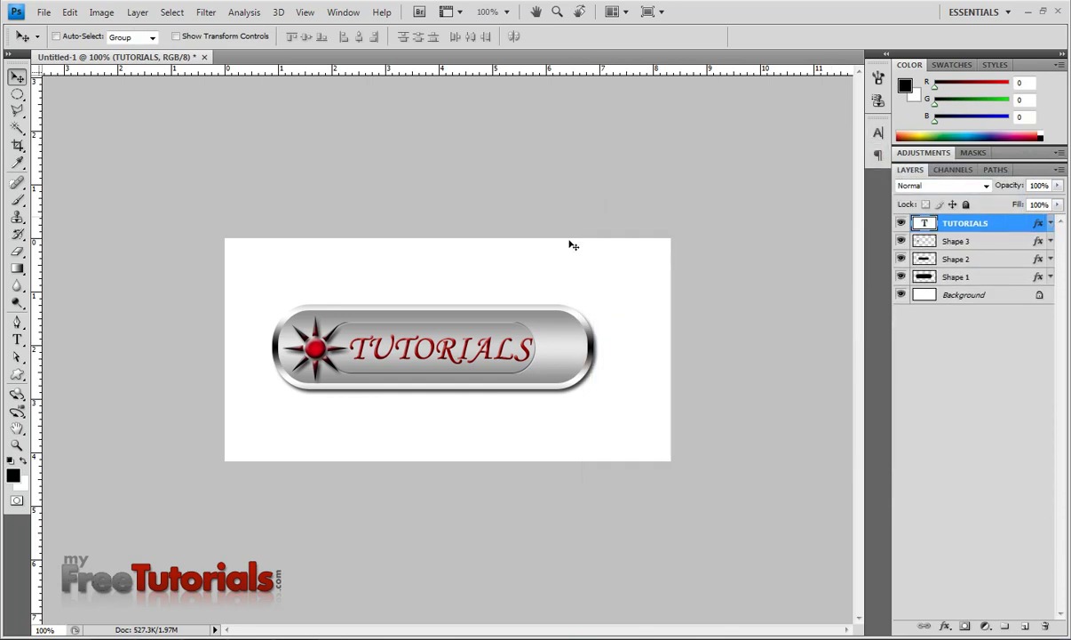
Scale the TUTORIALS text down to about 96.7%.
{"action": "key", "text": "ctrl+t"}
{"action": "left_click_drag", "start_coordinate": [542, 367], "coordinate": [535, 364]}
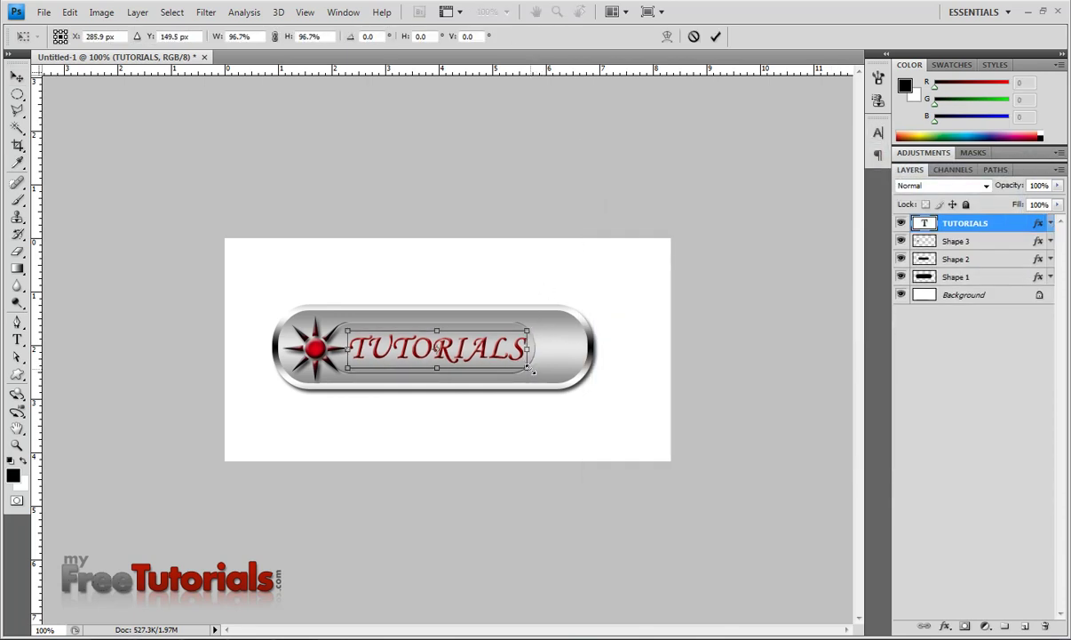
{"action": "key", "text": "Return"}
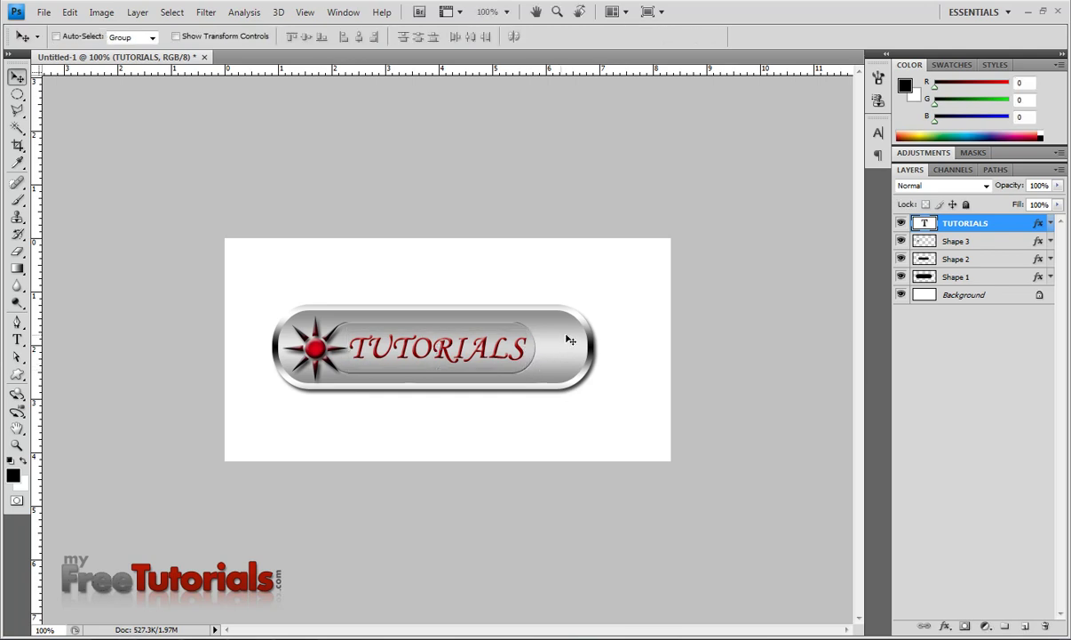